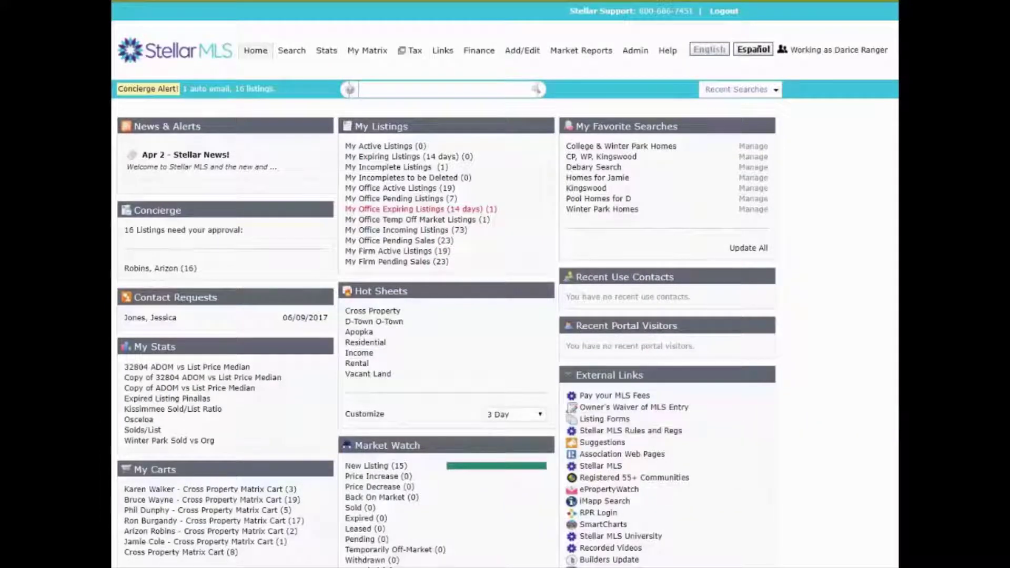
- Open the My Information page of My Matrix and review the note about what the personal information affects
mouse_move(367, 57)
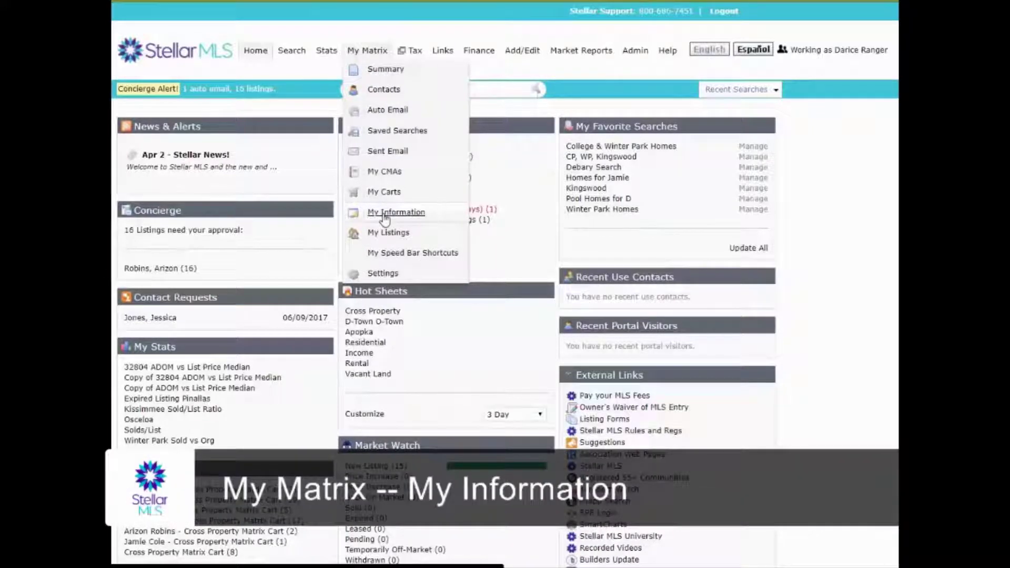
left_click(384, 215)
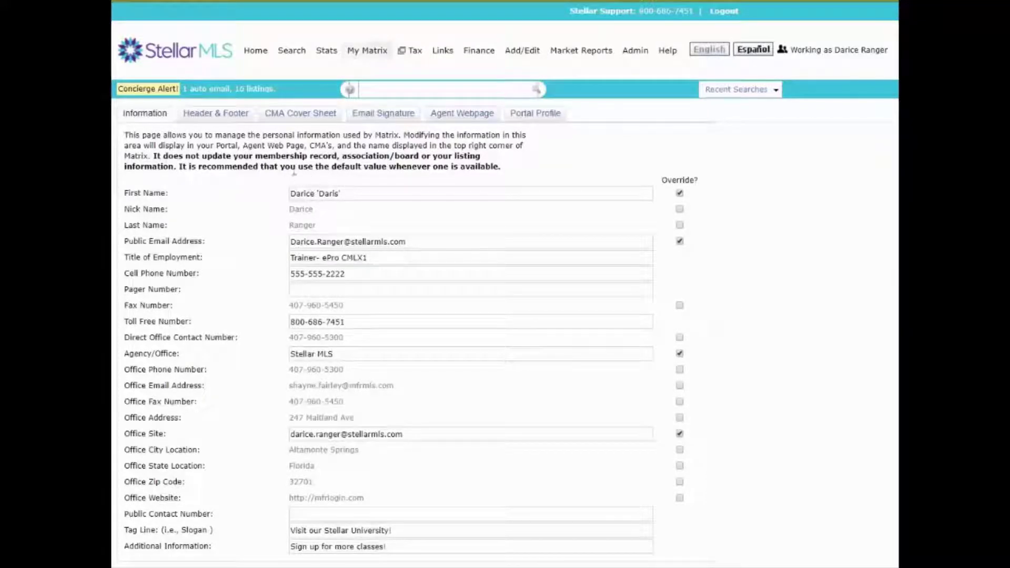
left_click(270, 163)
left_click(379, 157)
left_click(379, 156)
- Turn the First Name override off to show the default value, and turn it back on
left_click(681, 194)
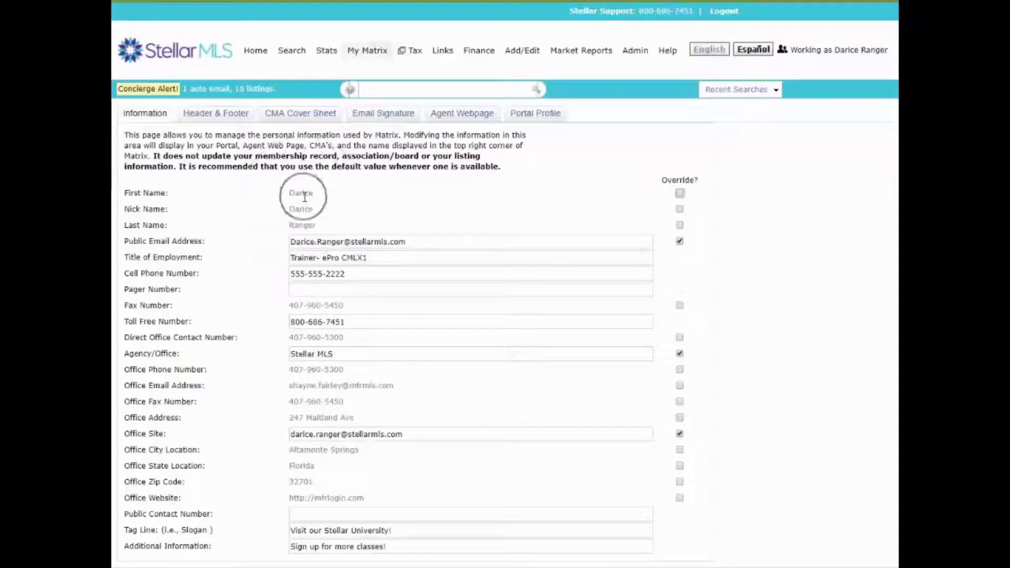
left_click(680, 194)
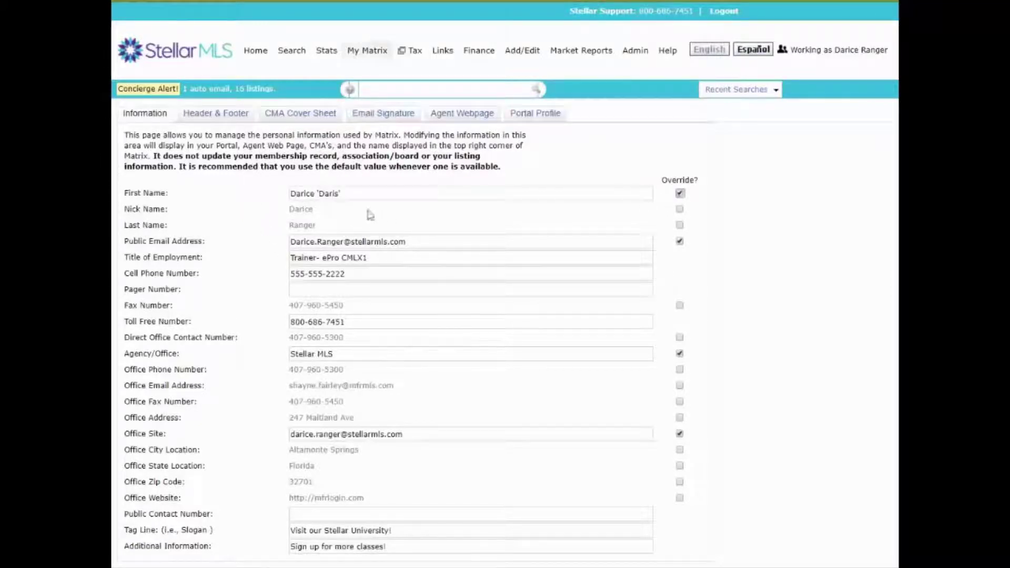
left_click(327, 194)
left_click(318, 260)
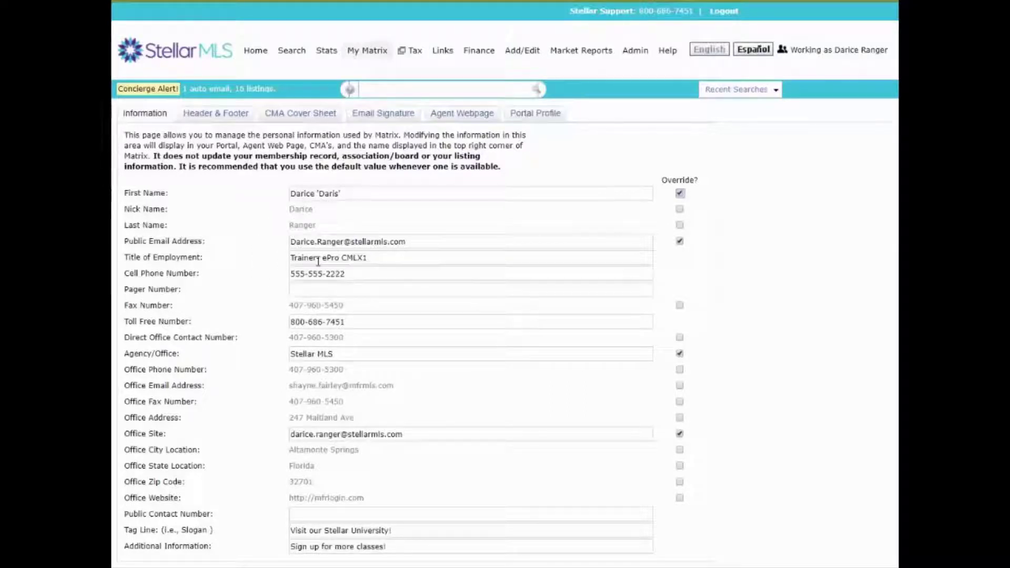
- Review the remaining contact fields, tag line and additional information, and save the personal information
scroll(318, 262, "down", 1)
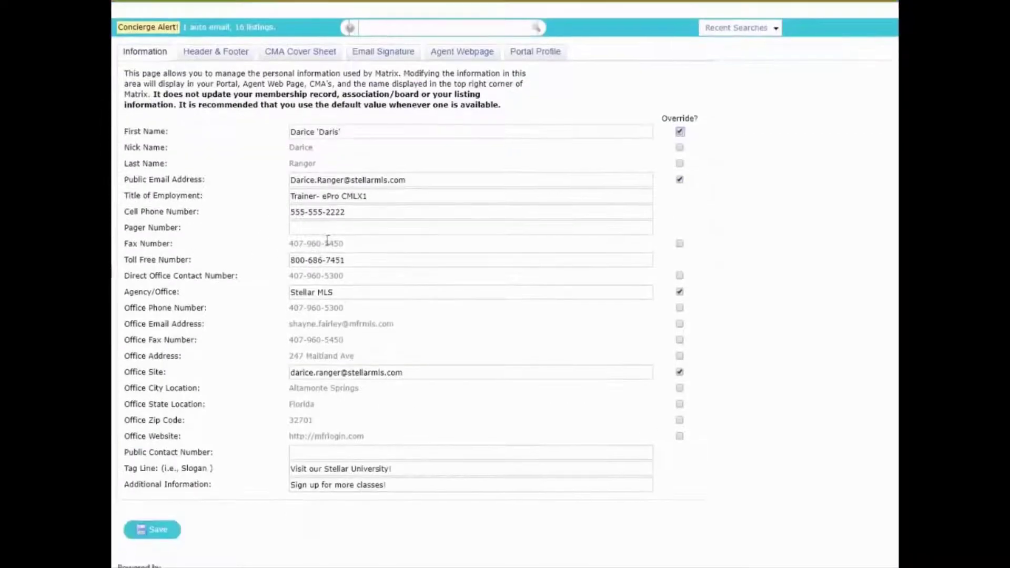
scroll(369, 314, "down", 1)
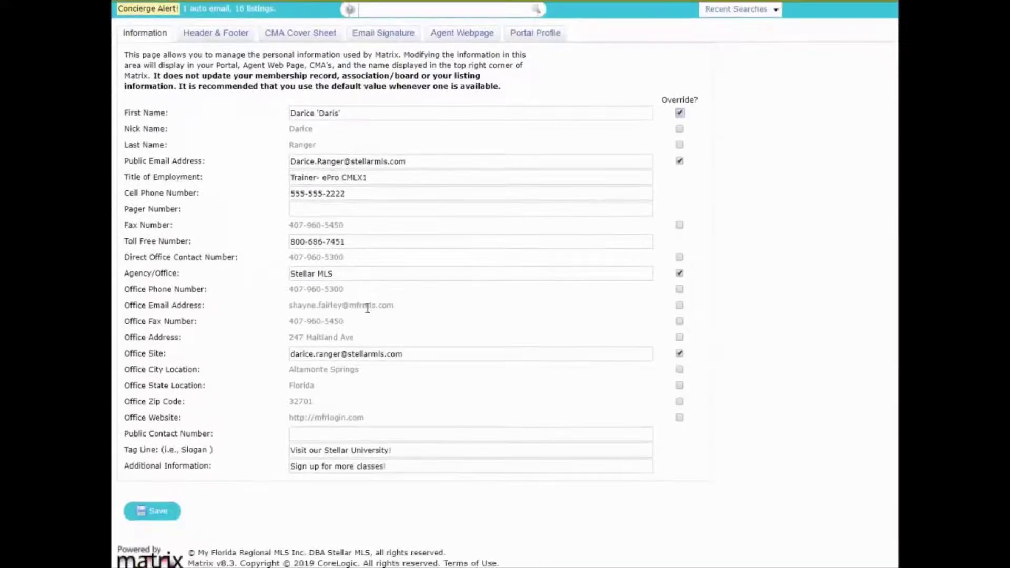
left_click(207, 461)
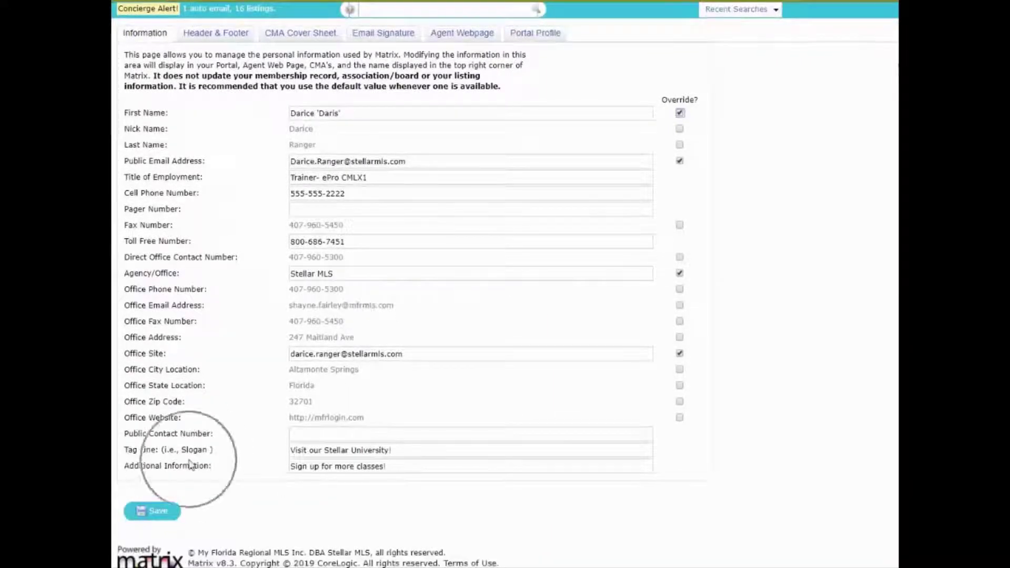
left_click(158, 462)
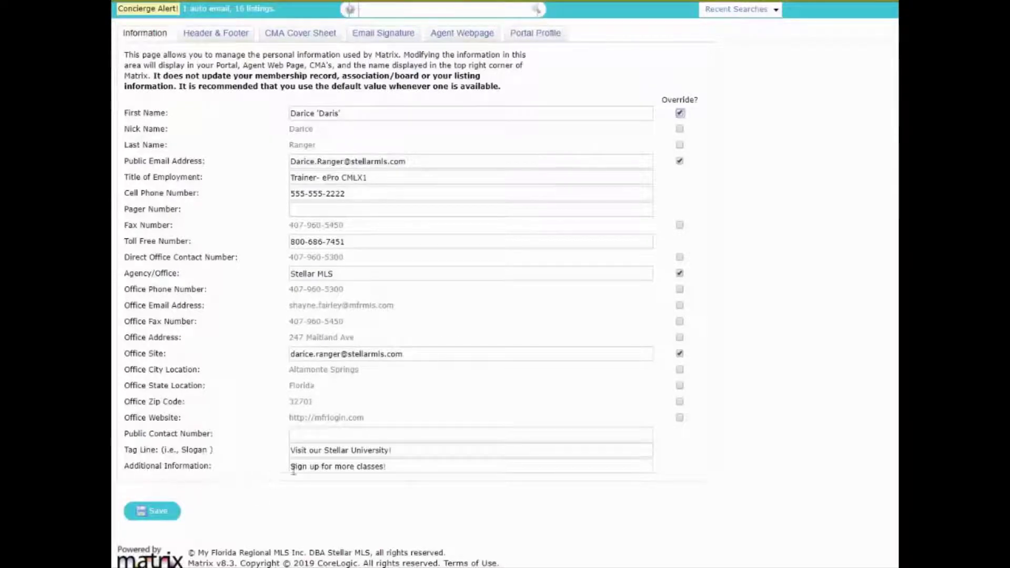
left_click(322, 473)
left_click(396, 468)
left_click(149, 517)
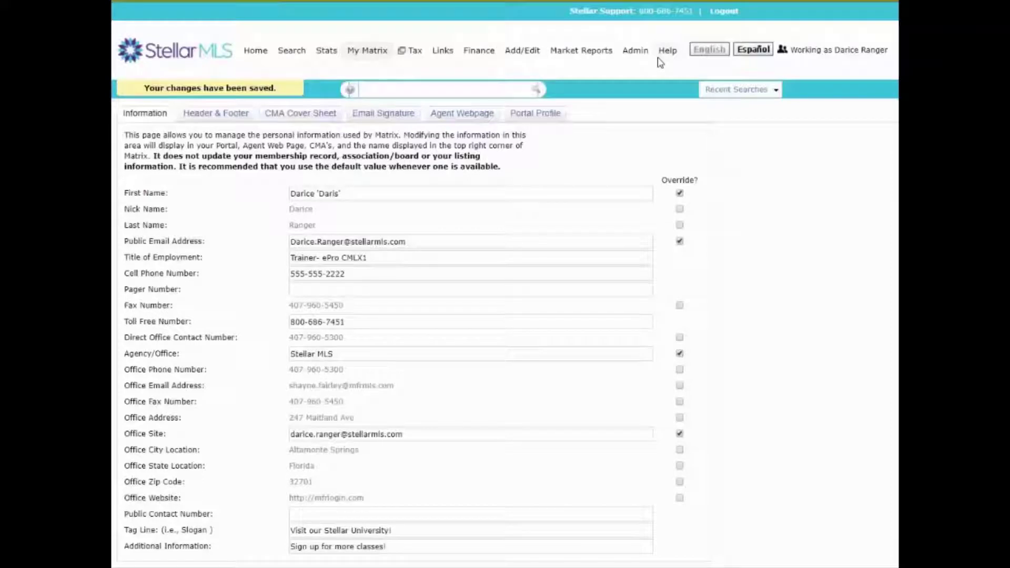
left_click(168, 91)
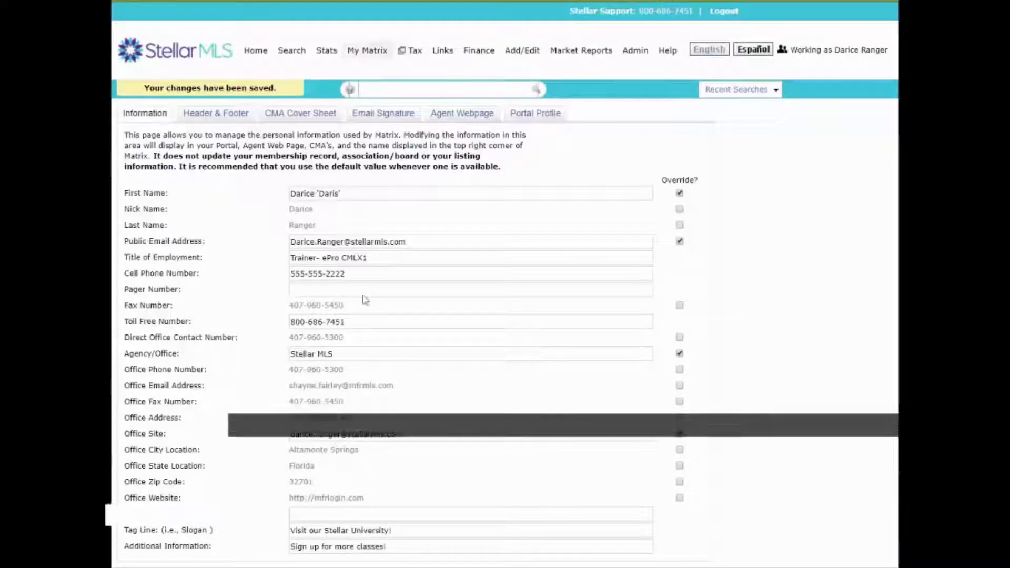
left_click(388, 170)
left_click(388, 170)
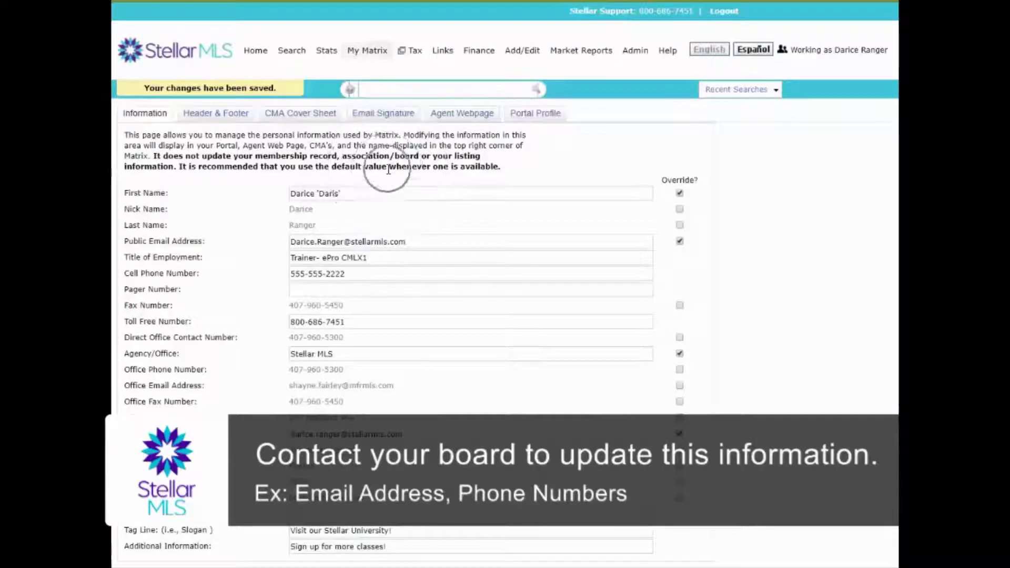
left_click(389, 169)
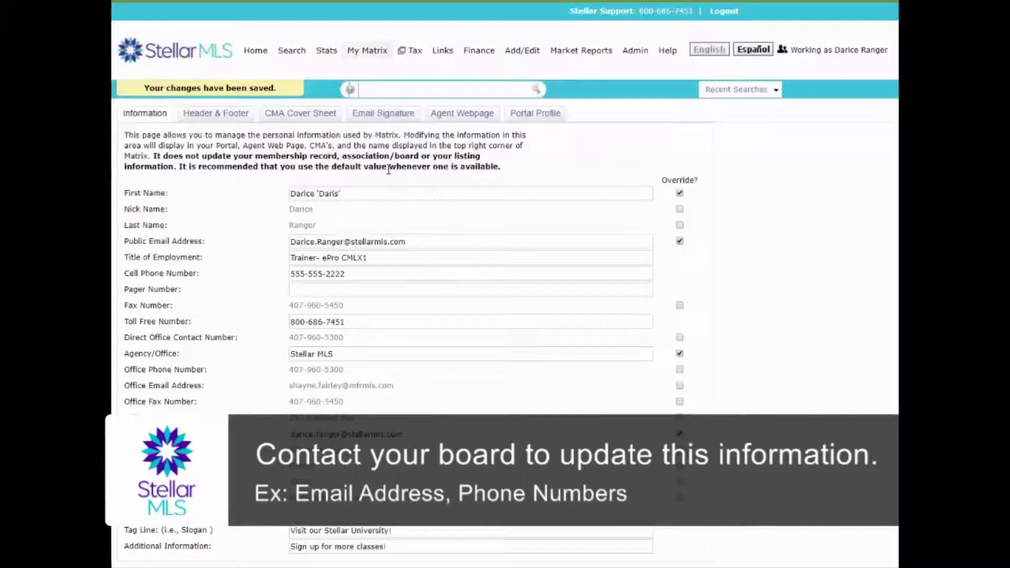
- Choose the Modern Furniture banner theme for the portal header and preview it
left_click(209, 119)
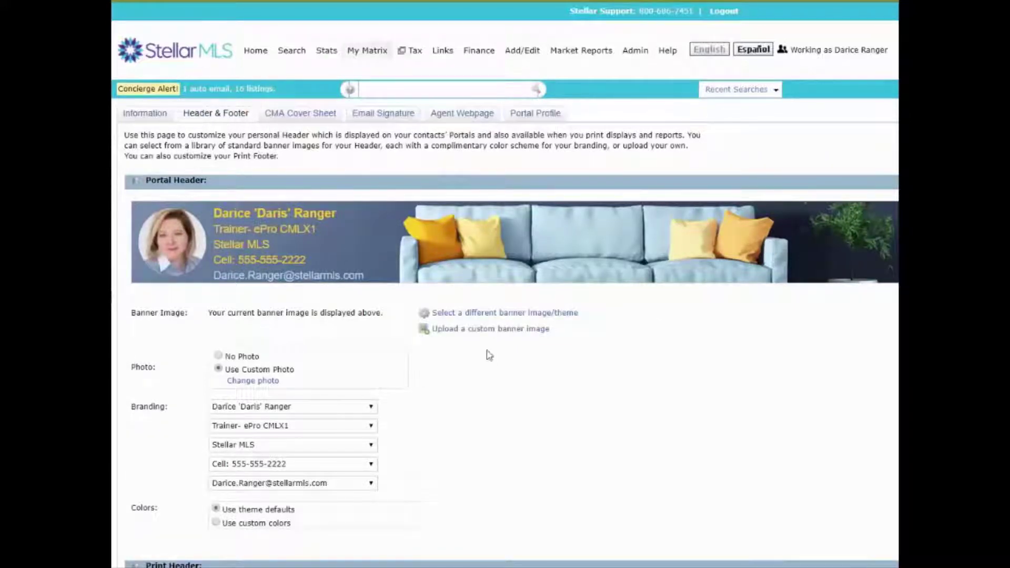
left_click(501, 314)
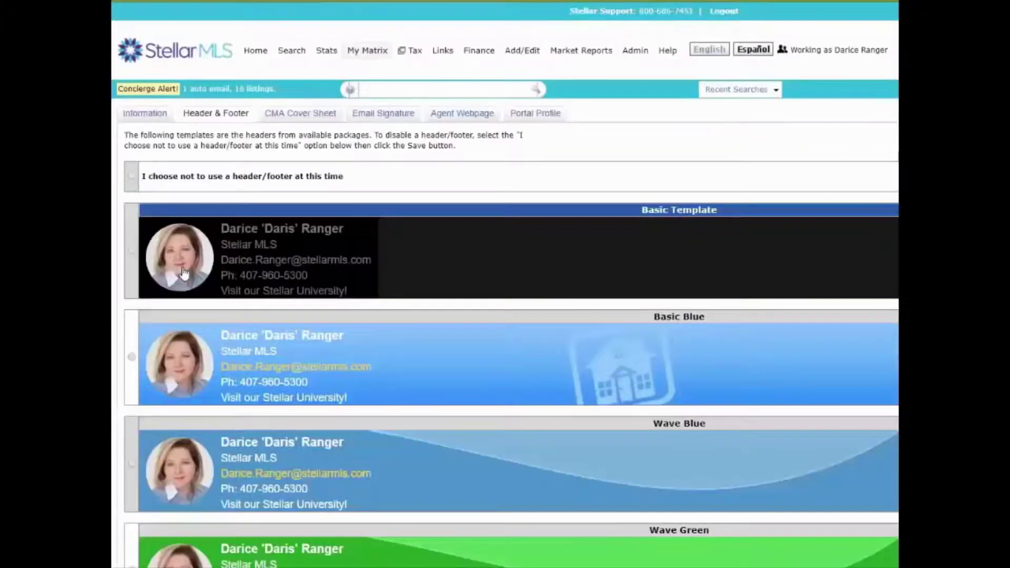
scroll(657, 360, "down", 8)
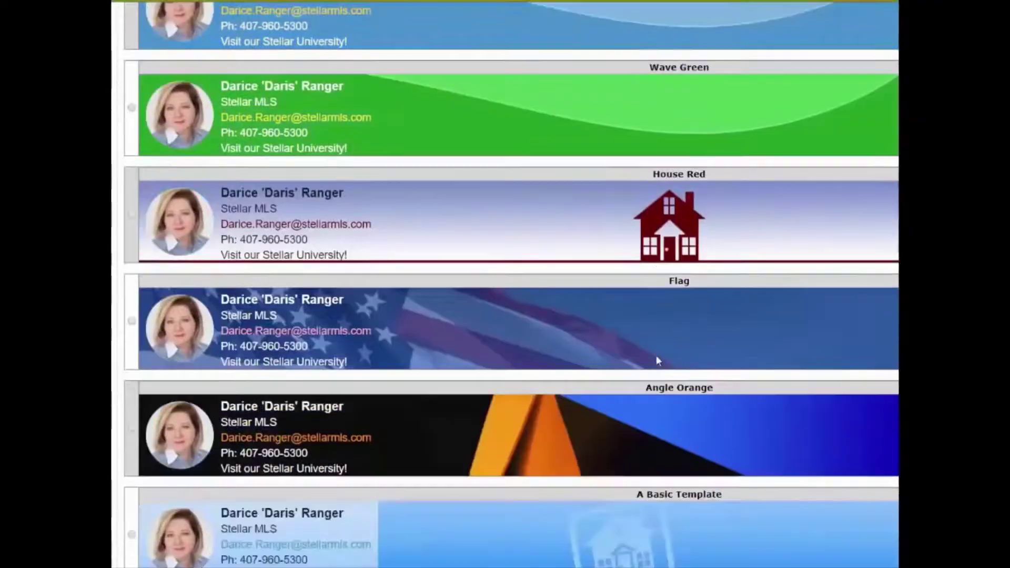
scroll(656, 356, "down", 15)
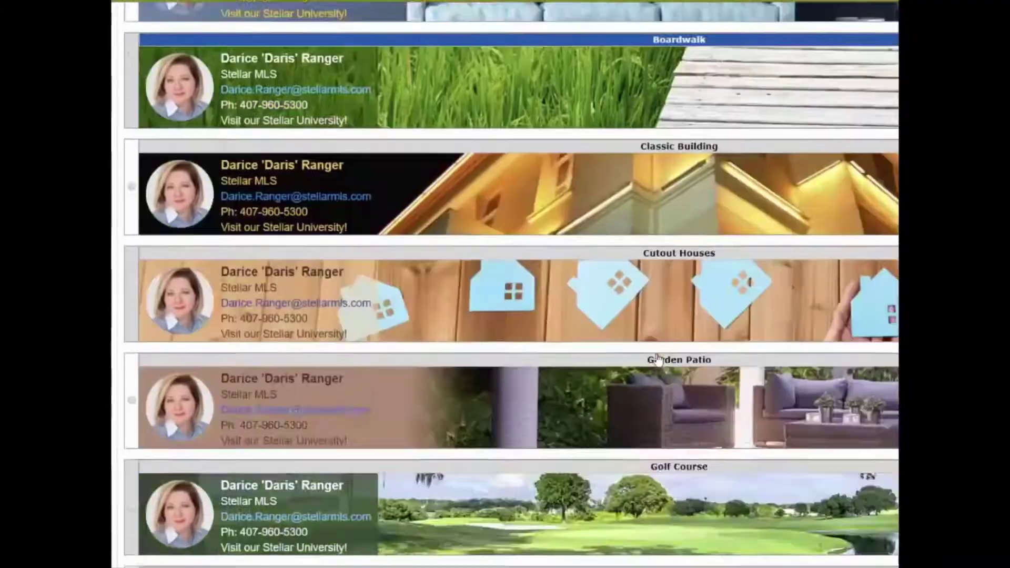
scroll(658, 360, "down", 15)
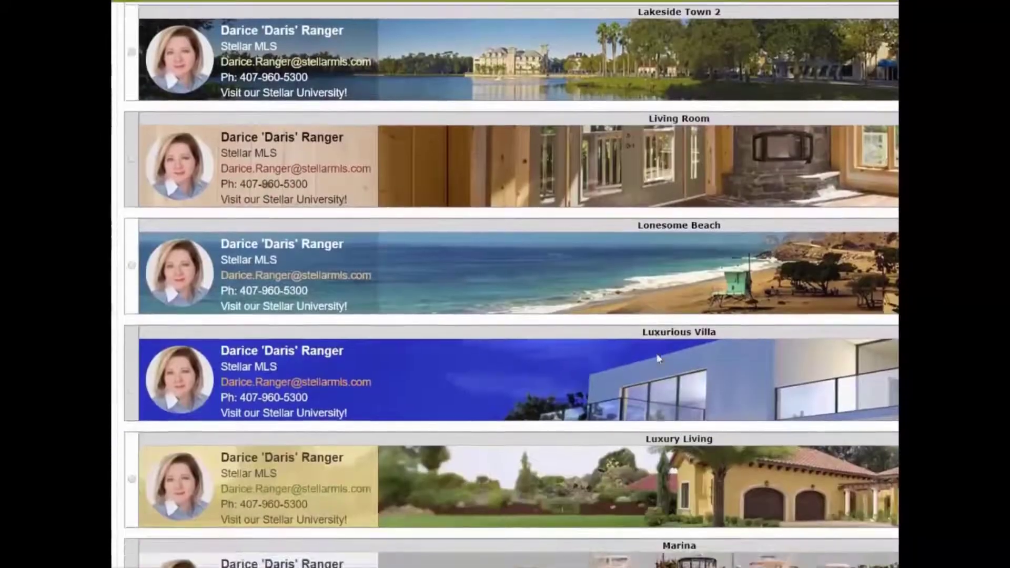
scroll(658, 360, "down", 8)
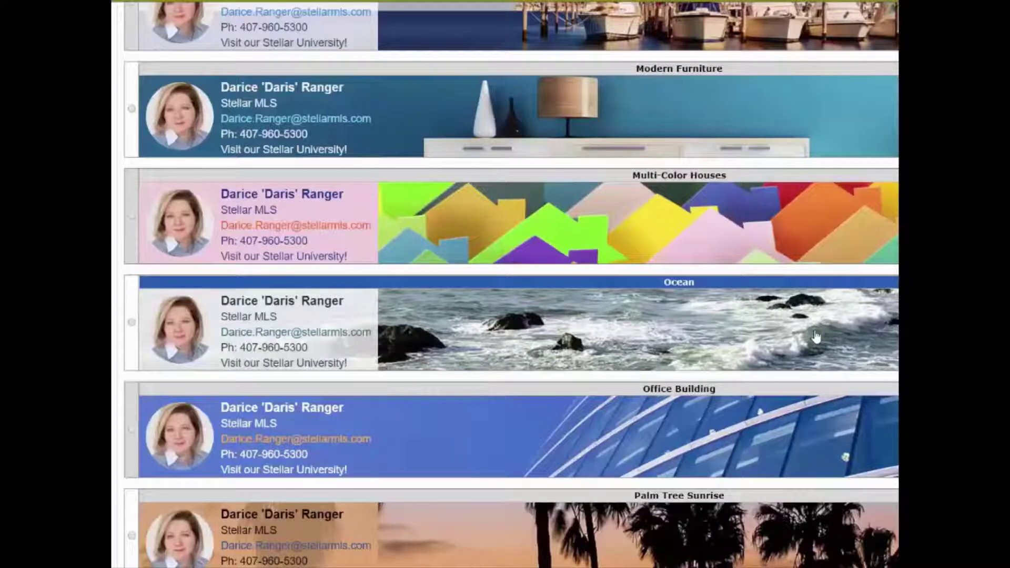
scroll(814, 337, "up", 3)
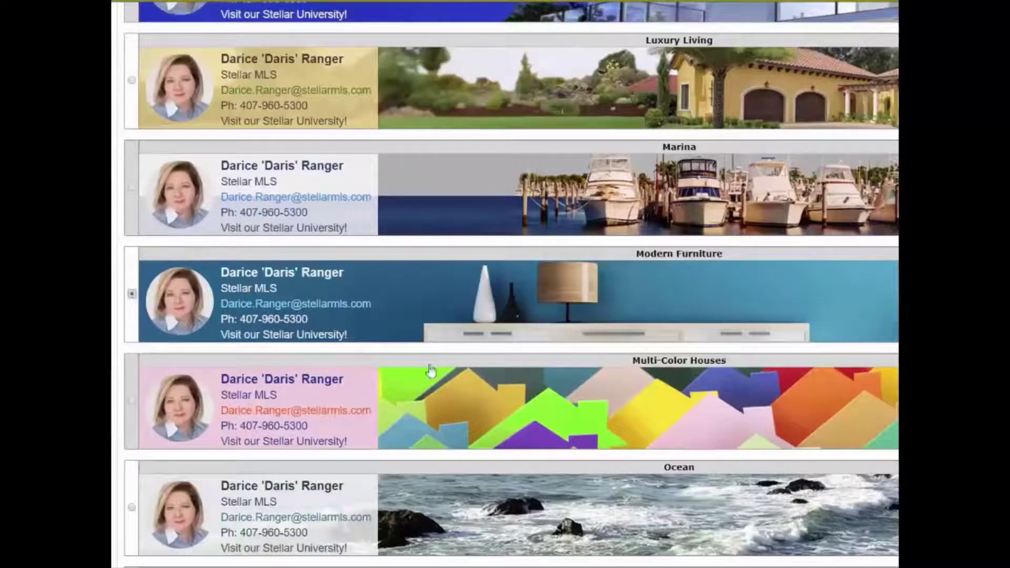
scroll(429, 372, "down", 8)
scroll(463, 368, "down", 19)
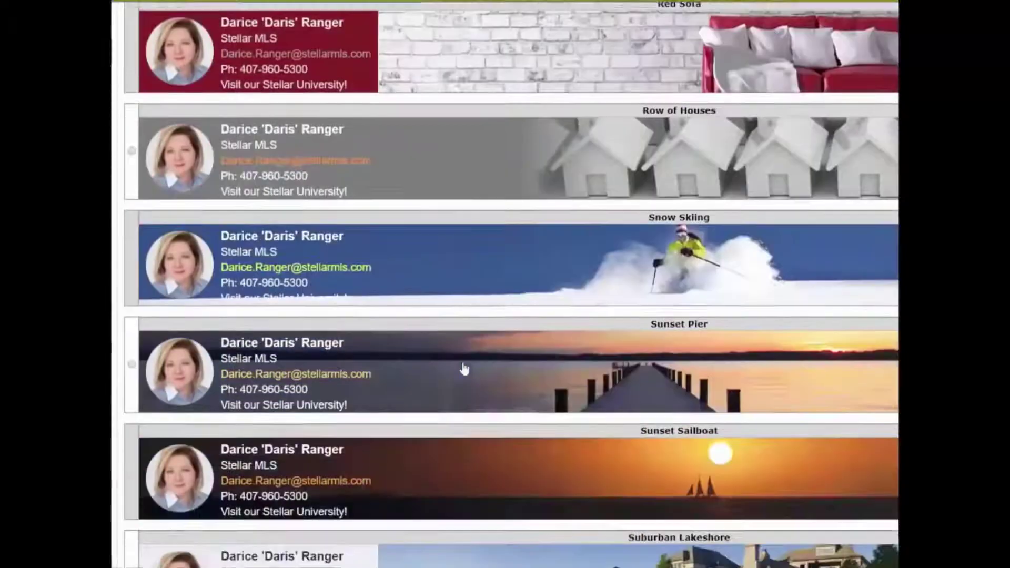
scroll(463, 368, "down", 2)
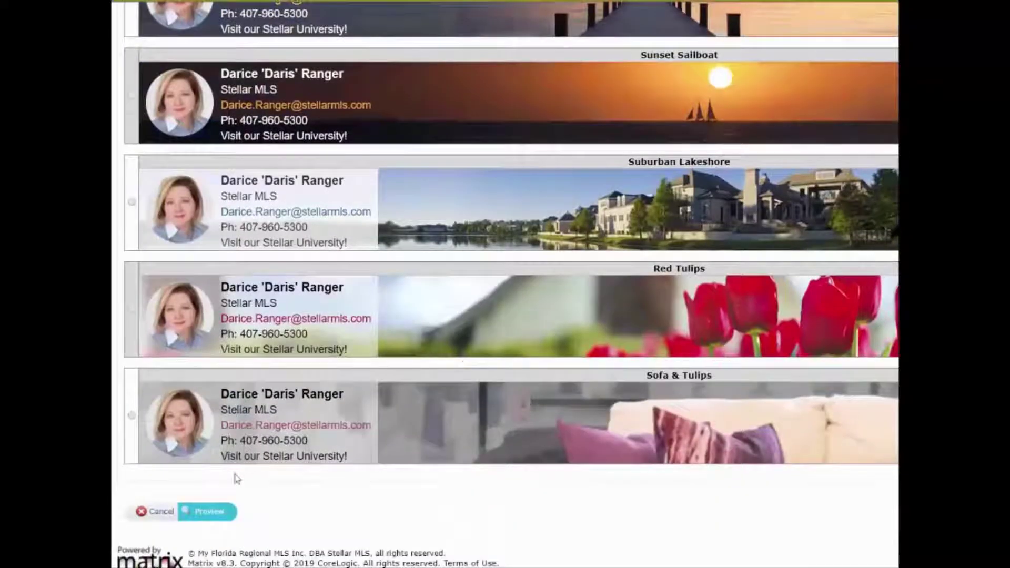
left_click(213, 517)
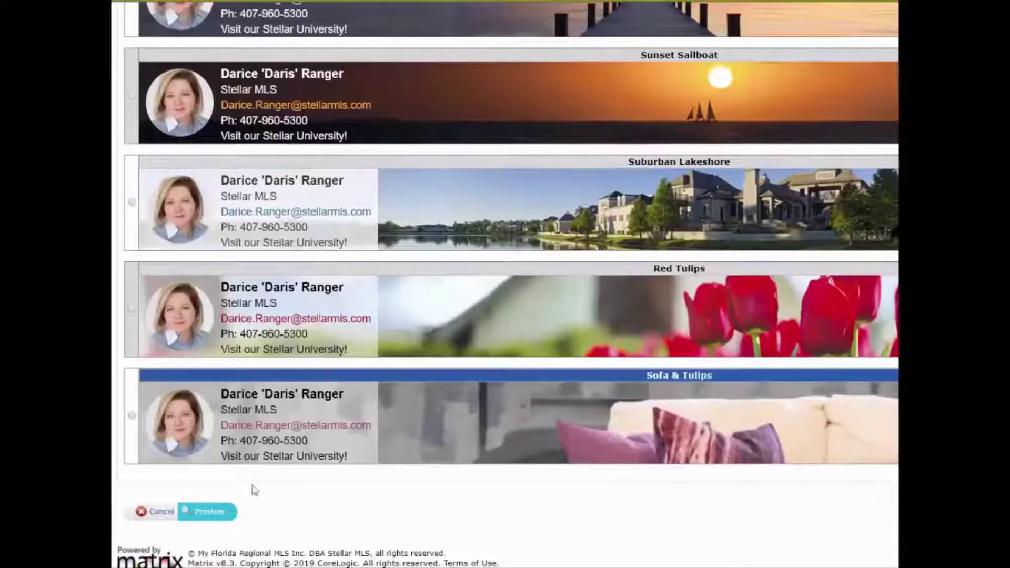
left_click(211, 518)
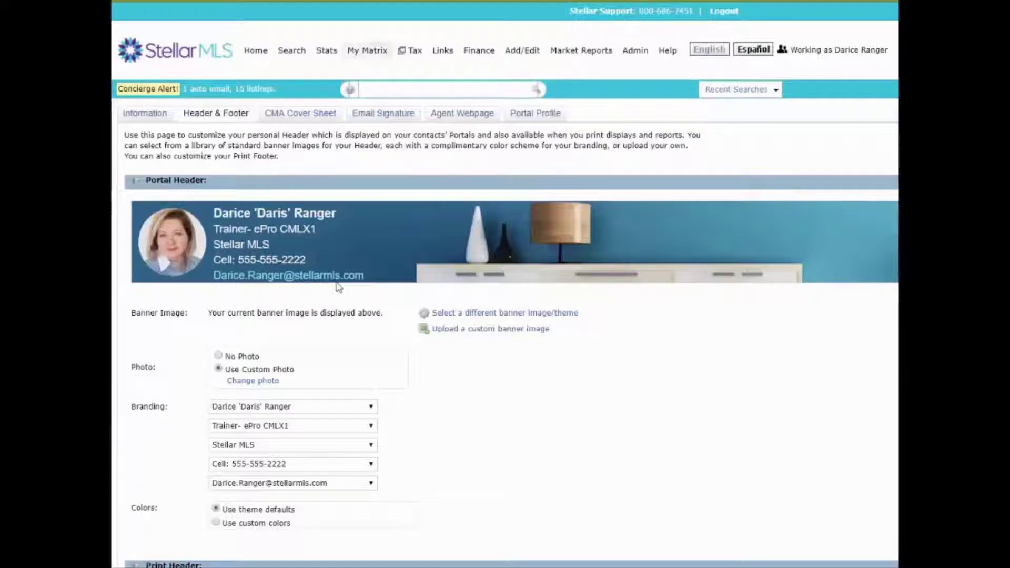
left_click(507, 319)
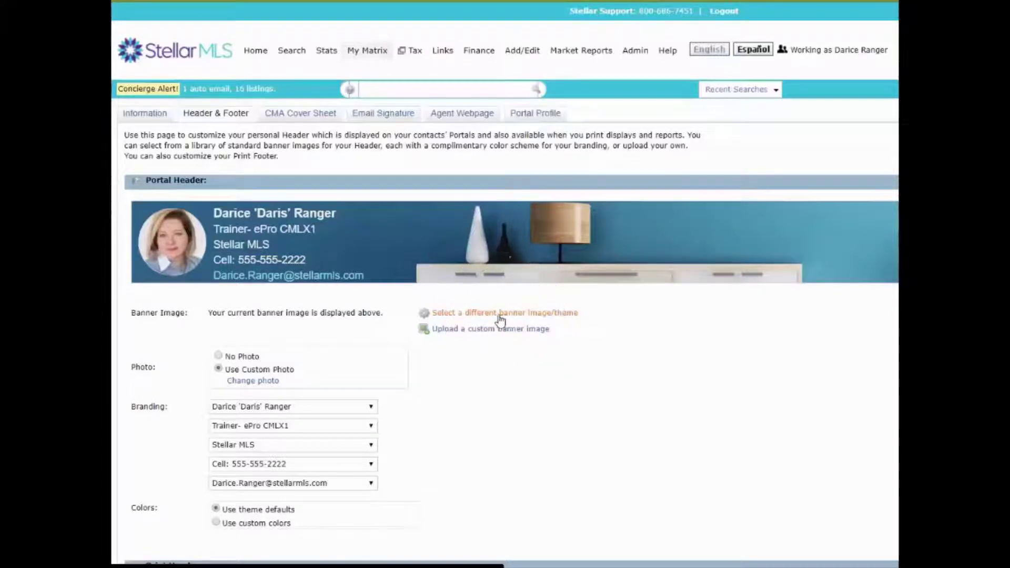
left_click(489, 333)
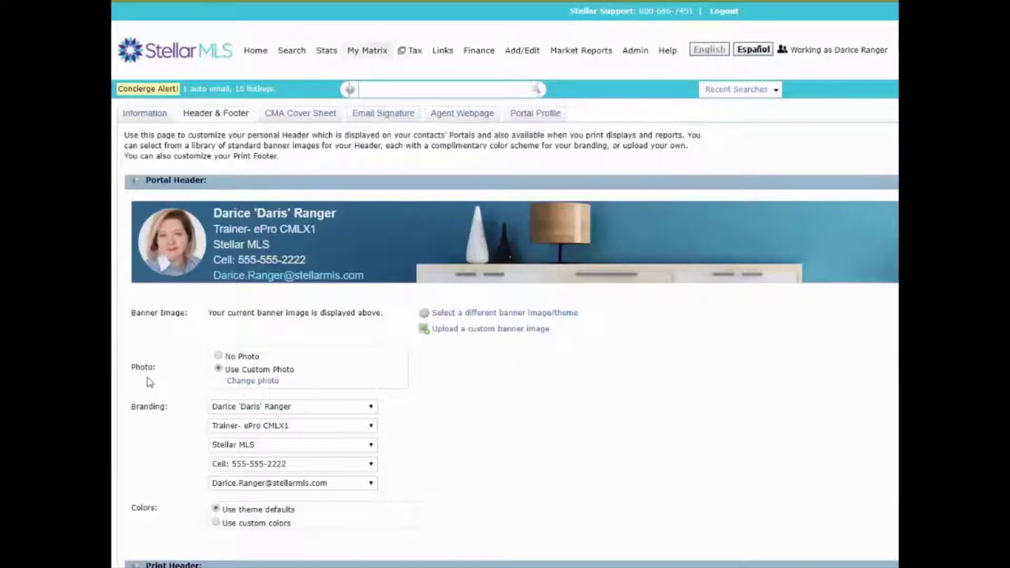
left_click(256, 382)
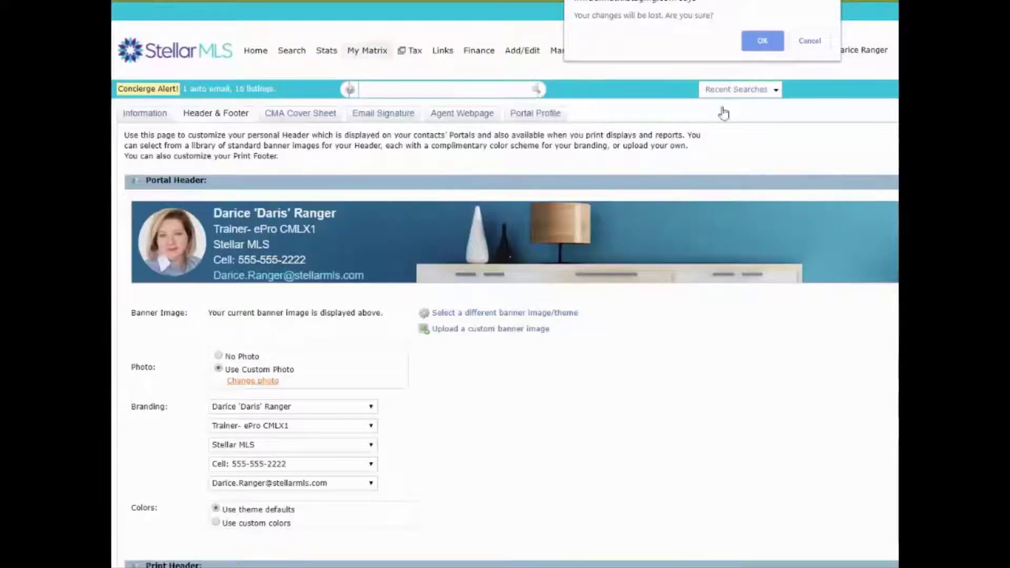
left_click(811, 42)
- Save the header and footer settings with the Modern Furniture banner
scroll(650, 357, "down", 5)
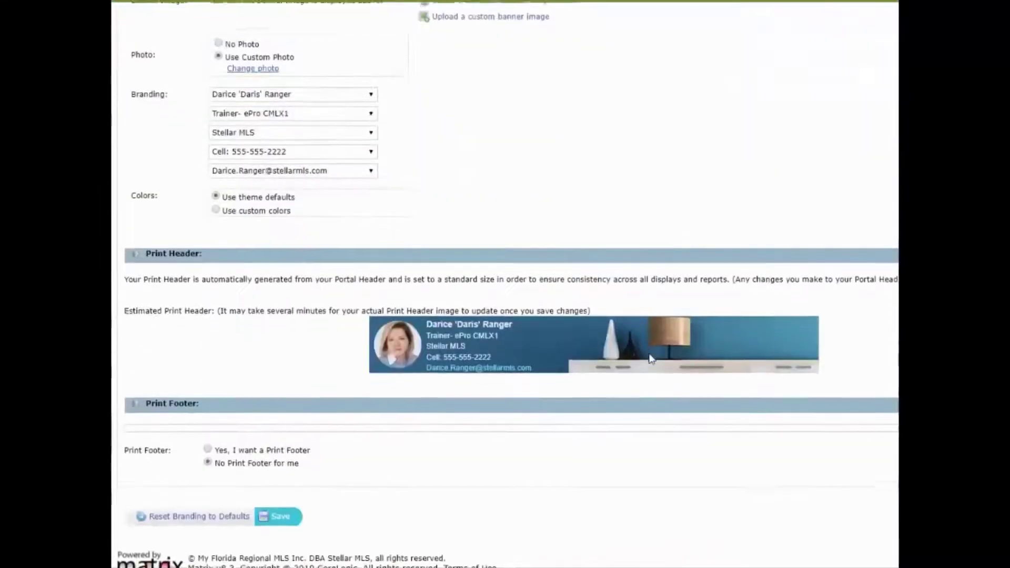
left_click(284, 513)
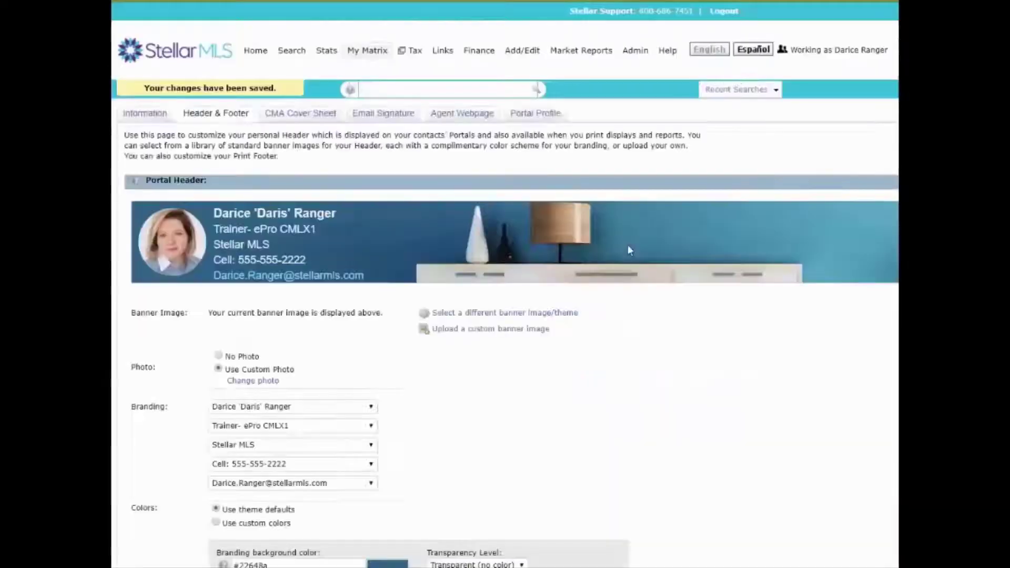
- Open the portal header's custom photo for changing and move the crop area to the top edge of the picture
left_click(232, 382)
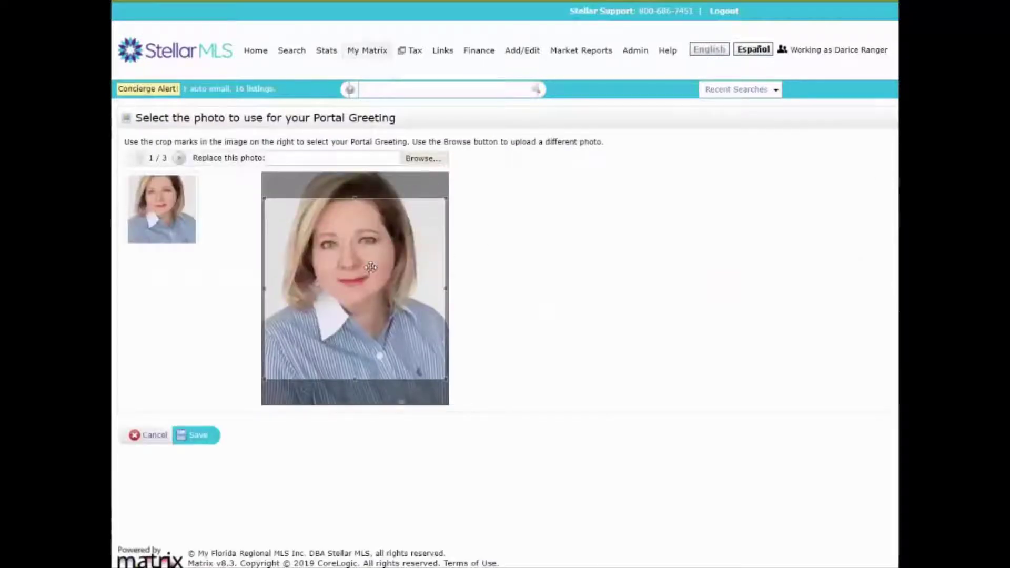
left_click_drag(371, 268, 369, 242)
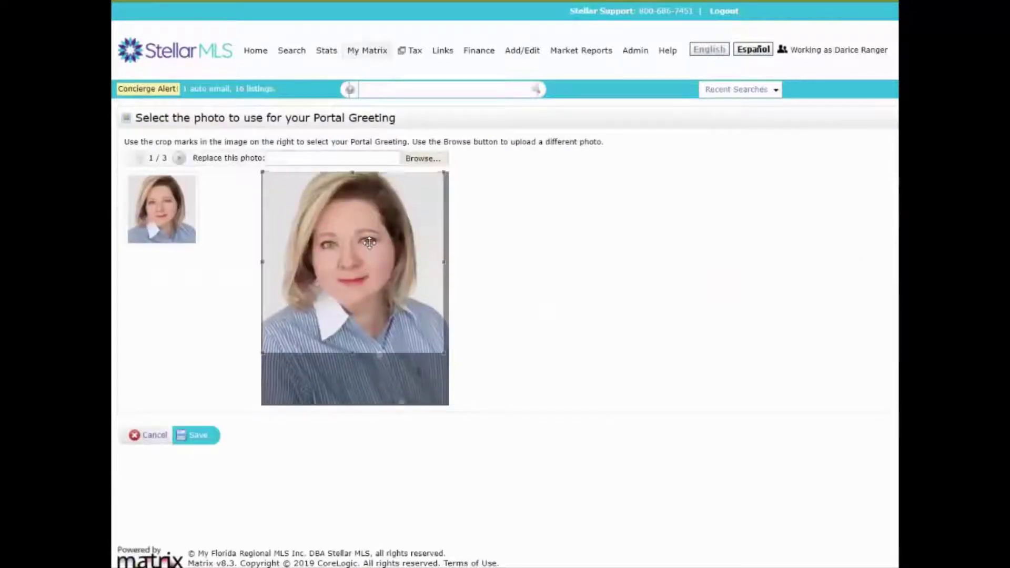
- Replace the portal greeting photo with Dash.jpg from the OneDrive Pictures folder
left_click(424, 160)
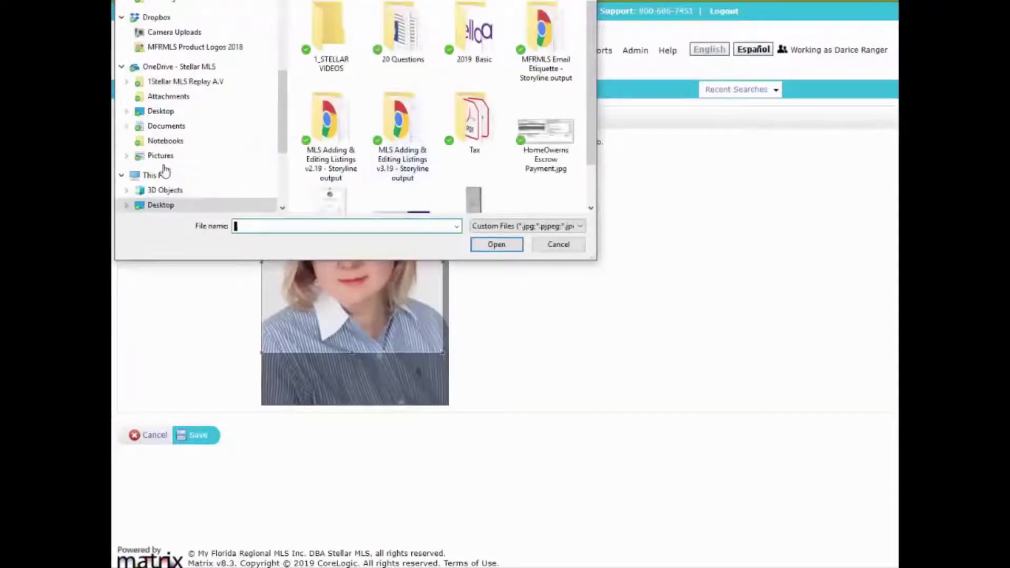
left_click(160, 155)
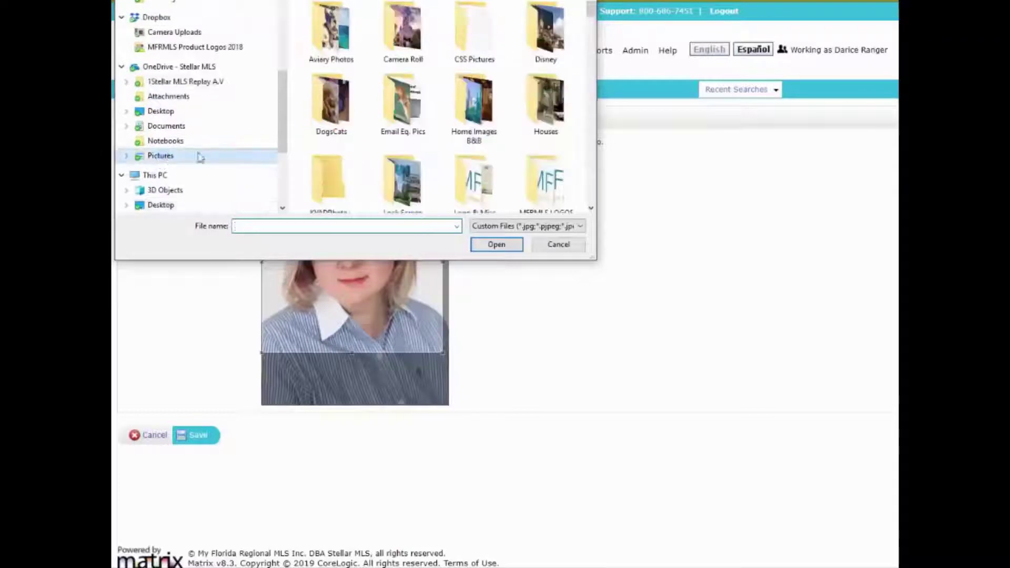
scroll(514, 95, "down", 3)
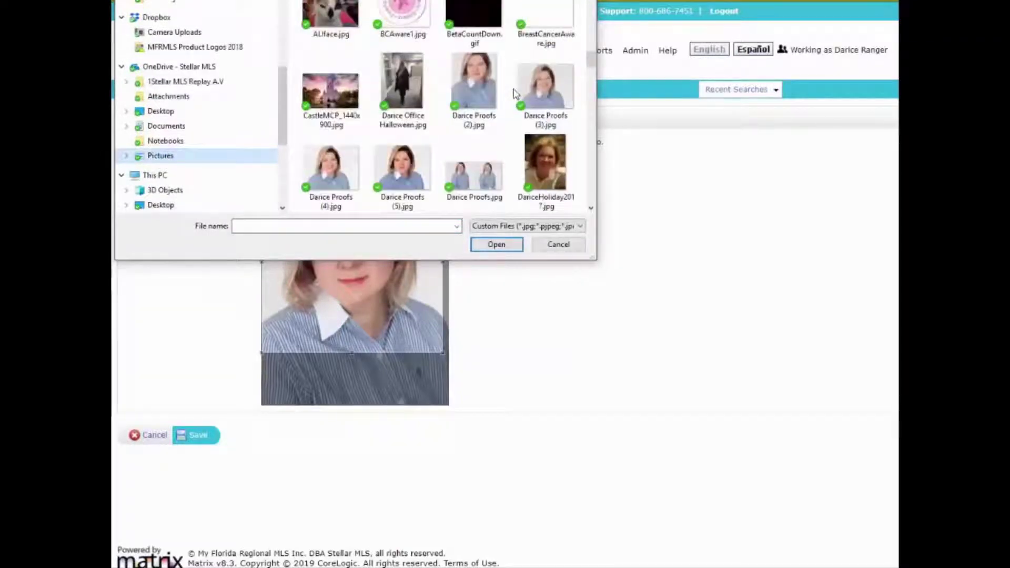
scroll(515, 94, "down", 3)
left_click(474, 92)
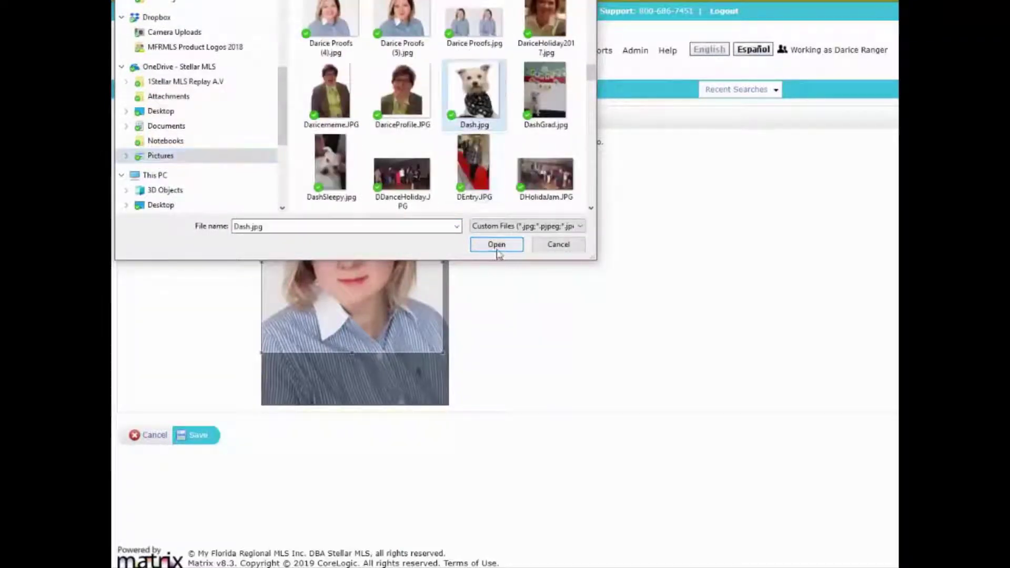
left_click(495, 246)
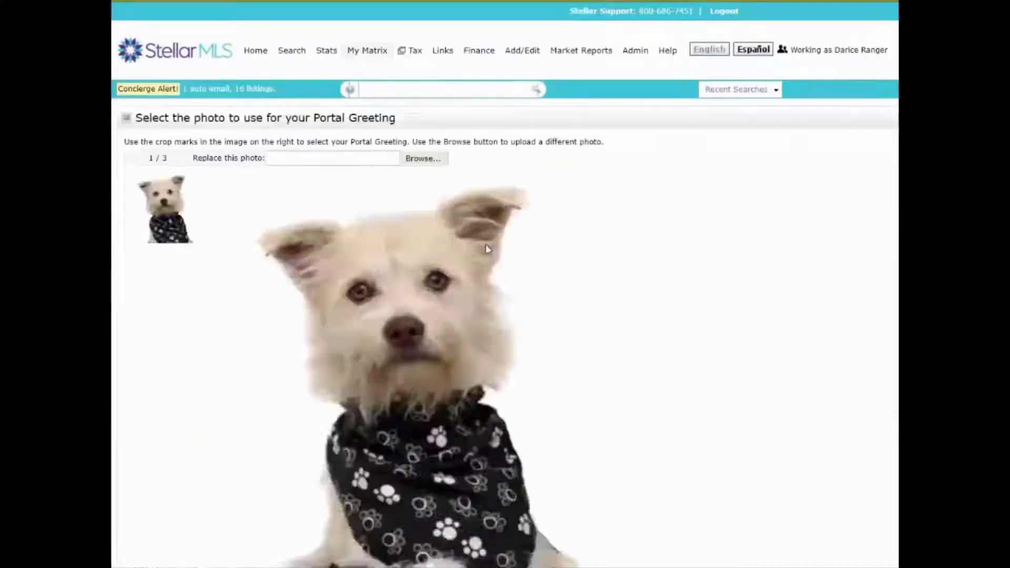
- Shrink the crop area, position it around the dog's head and bandana near the photo's upper edge, and save the photo
left_click_drag(446, 353, 408, 380)
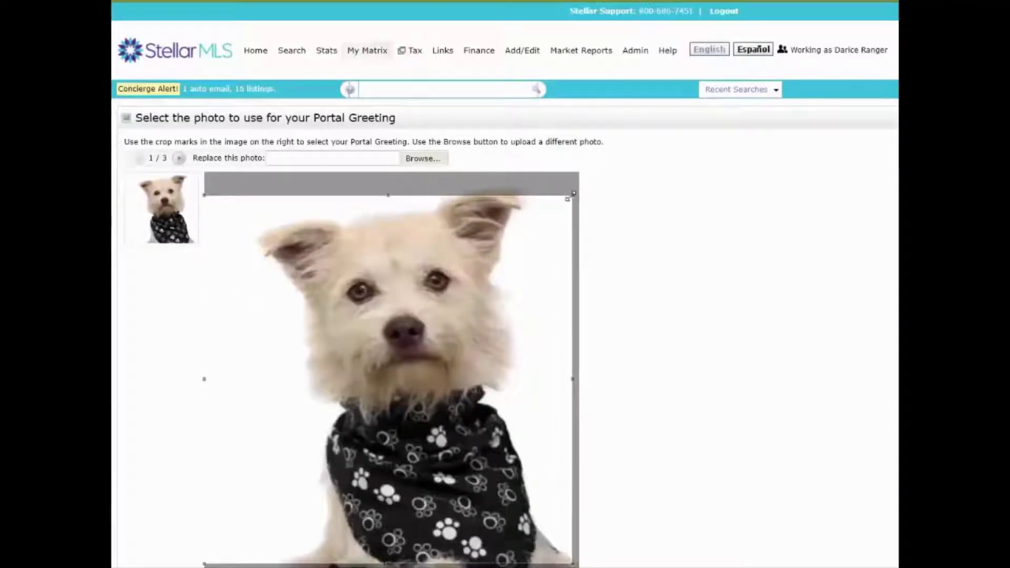
left_click_drag(568, 198, 518, 250)
left_click_drag(368, 380, 384, 308)
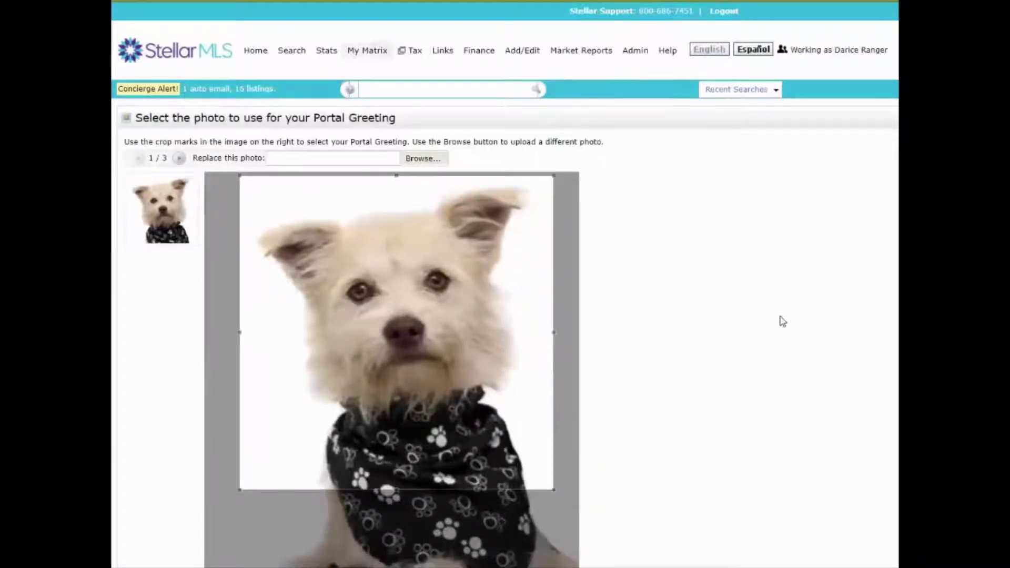
scroll(783, 321, "down", 3)
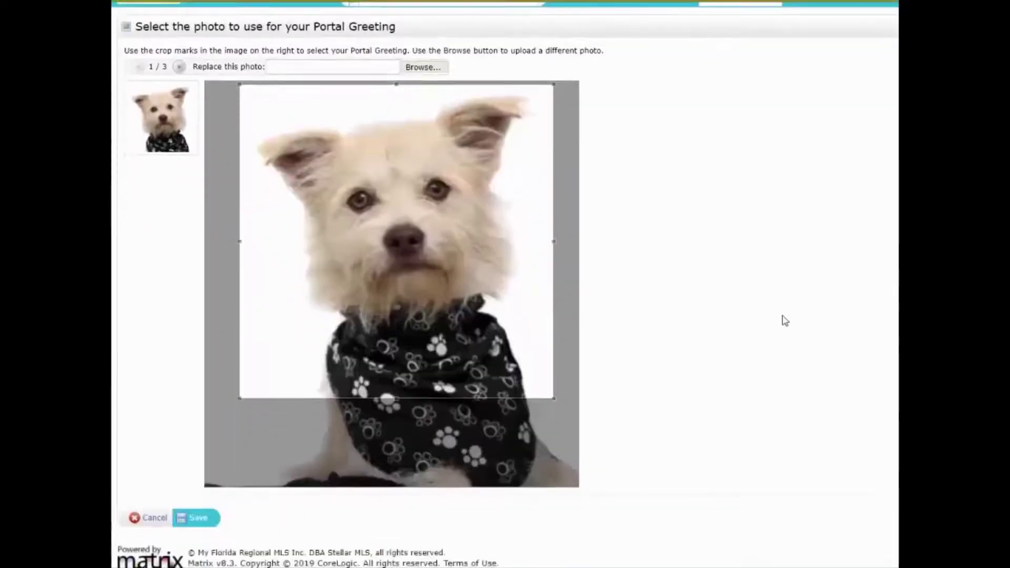
left_click(203, 521)
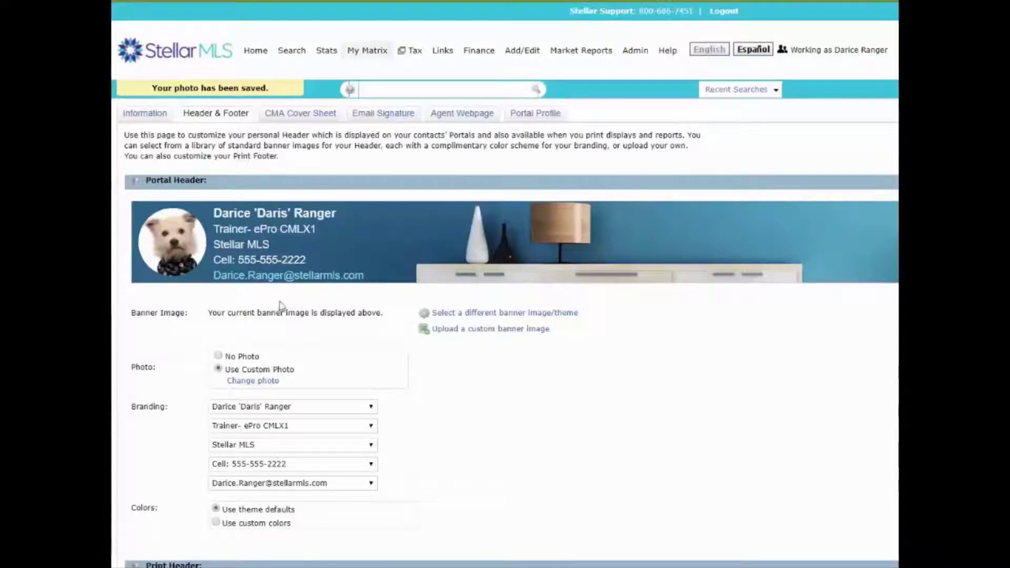
- Look through the choices for the portal header's first branding line and keep the agent's full name
left_click(173, 411)
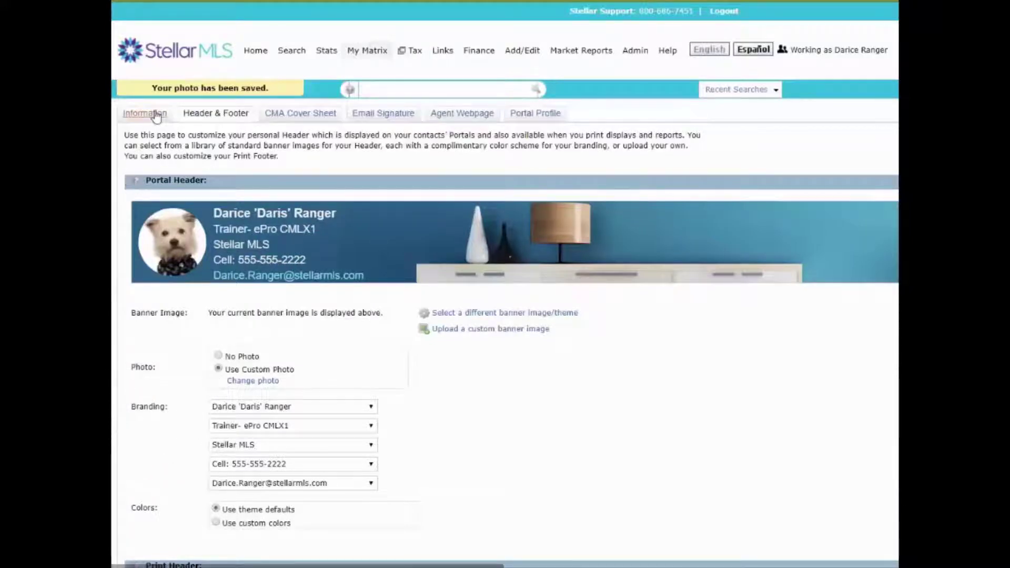
left_click(373, 409)
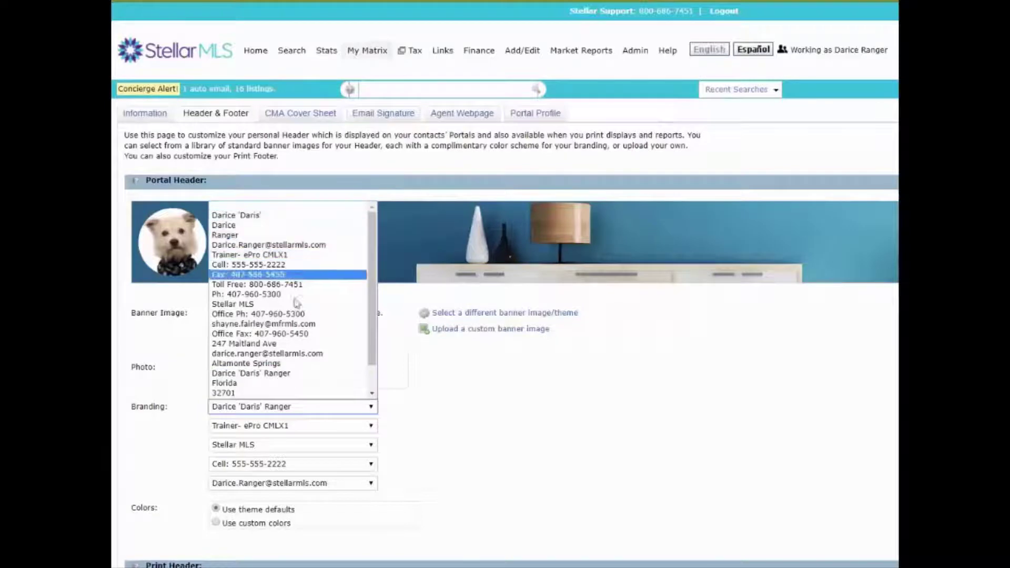
left_click(291, 374)
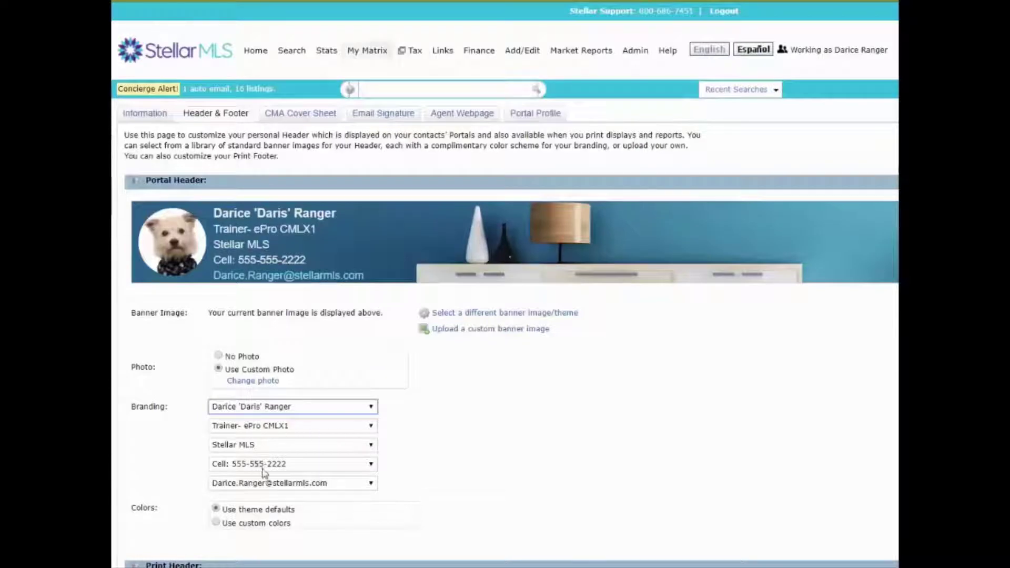
- Set the portal header's fourth branding line to the agent's e-mail and the fifth to the cell phone number
left_click(371, 467)
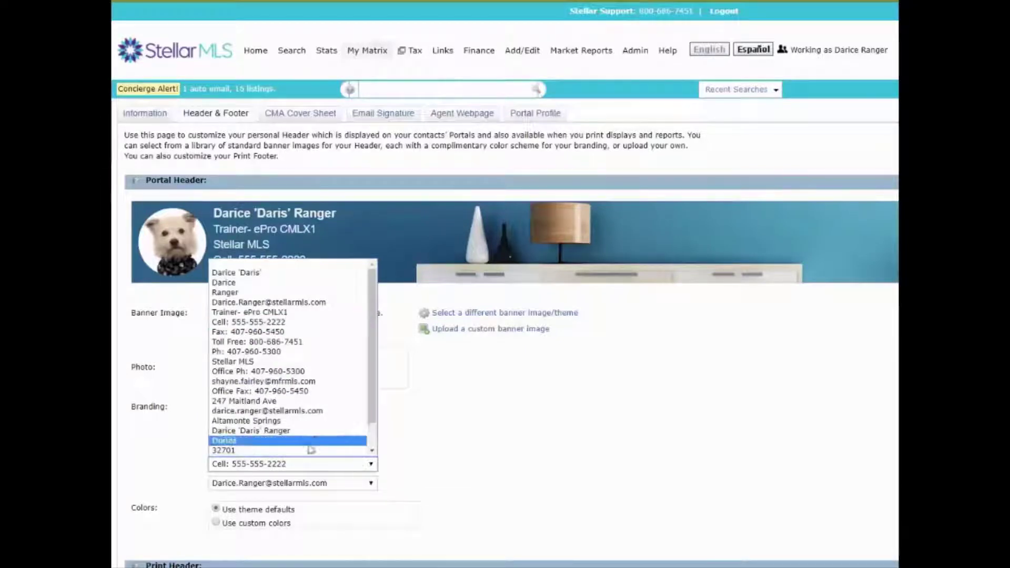
key("Escape")
key("d")
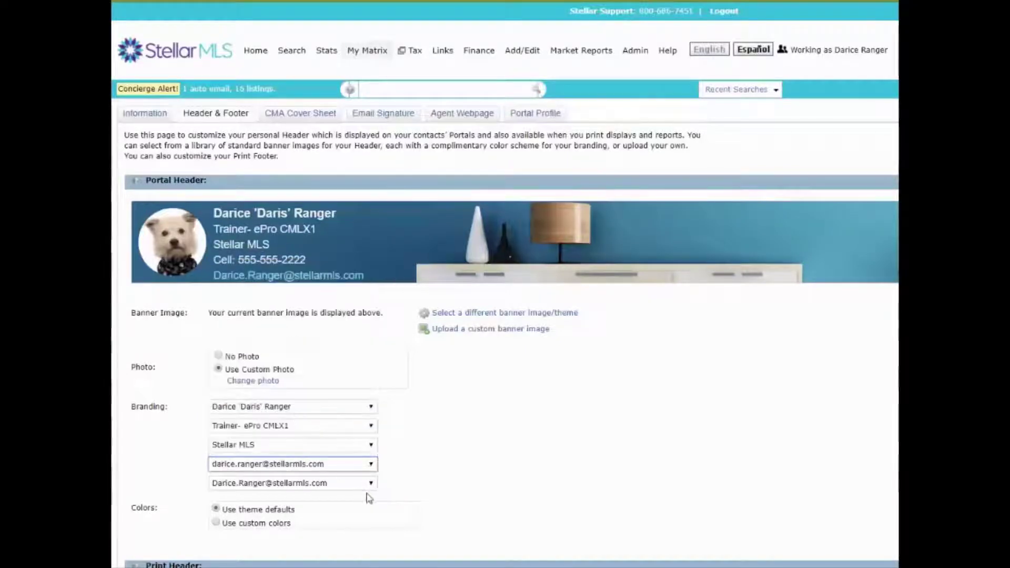
left_click(306, 465)
left_click(320, 302)
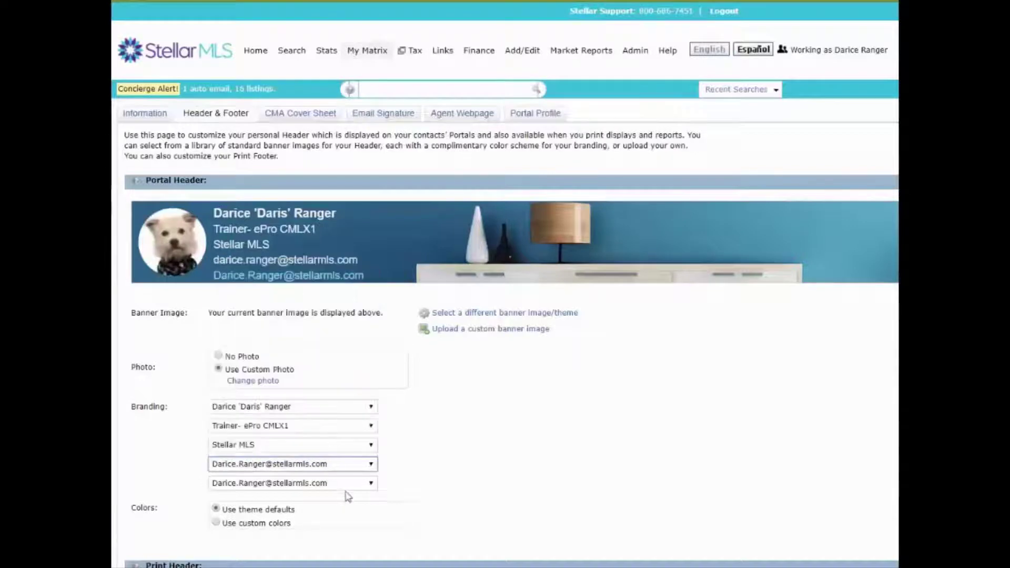
left_click(371, 484)
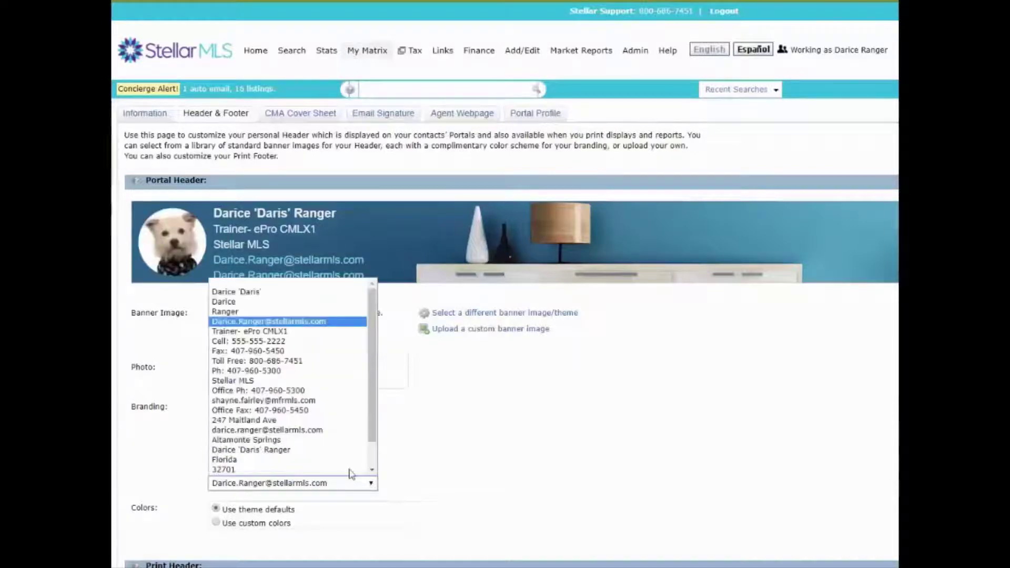
left_click(276, 342)
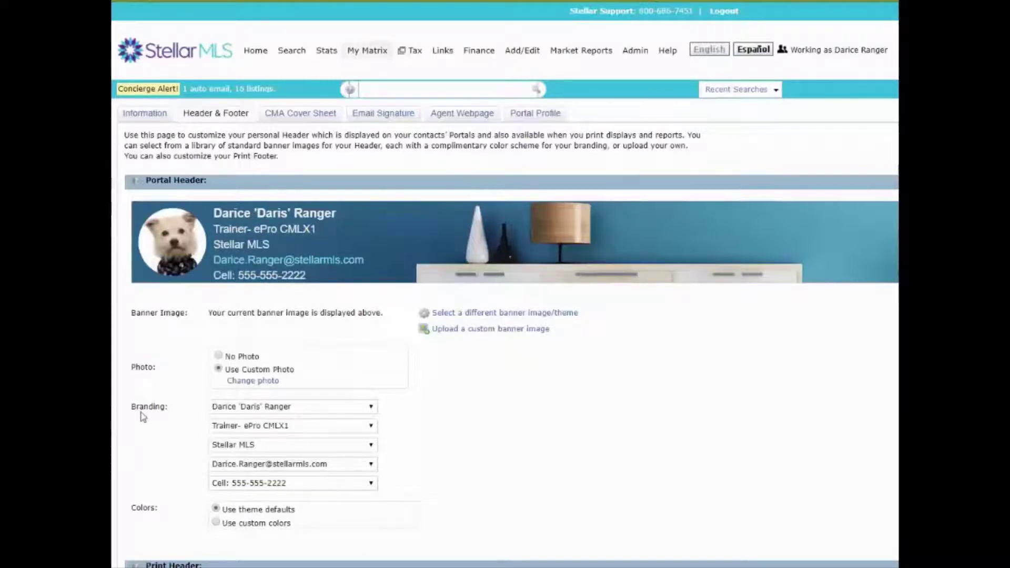
- Switch the portal header to custom colors to examine the color fields, and return it to the theme defaults
scroll(544, 513, "down", 3)
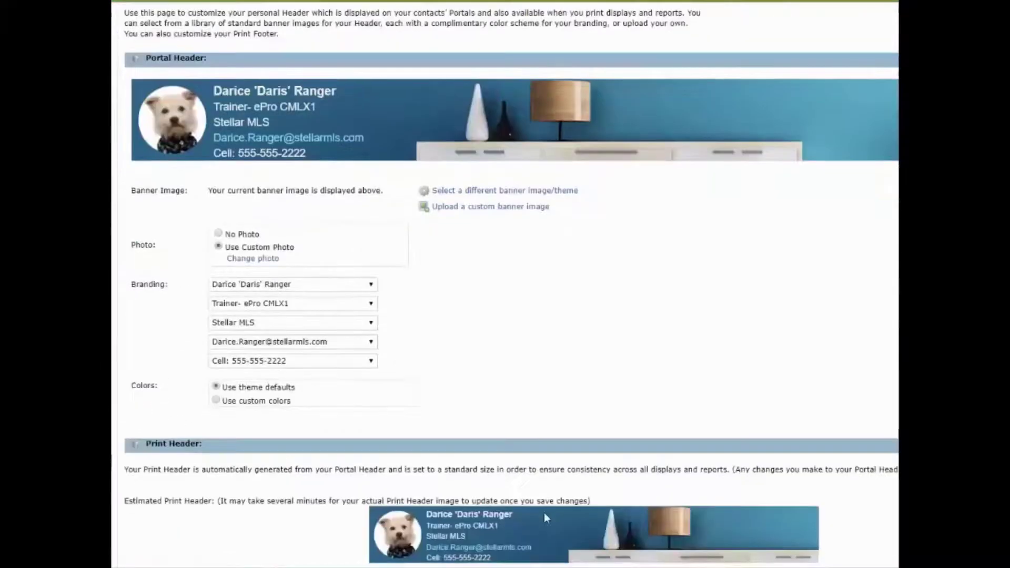
left_click(217, 400)
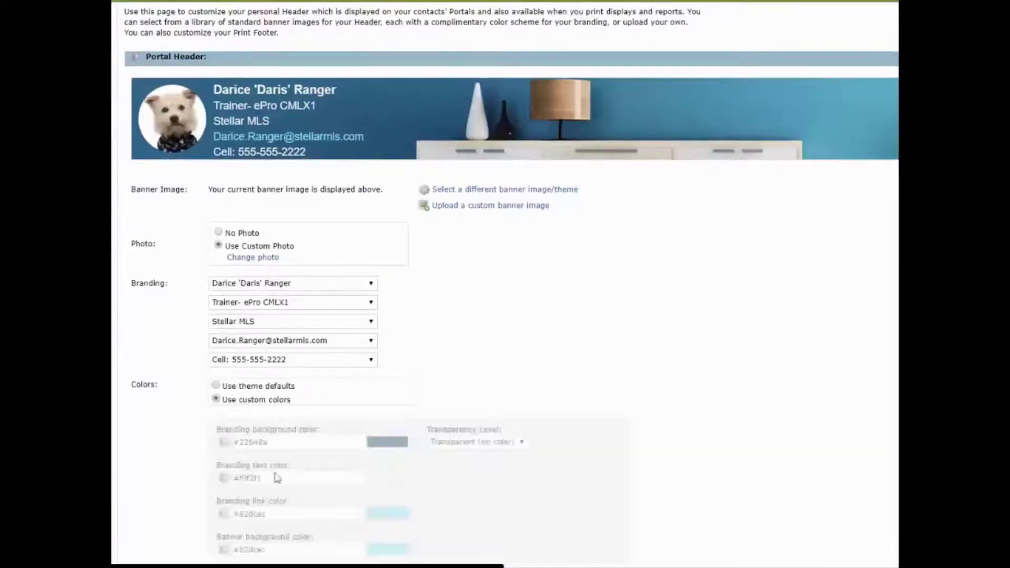
scroll(316, 523, "down", 1)
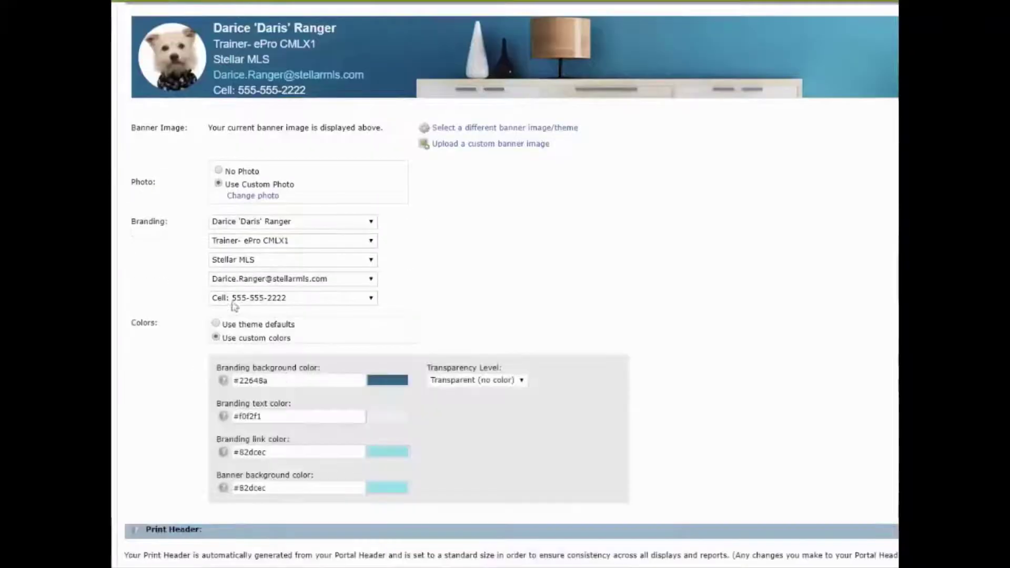
left_click(259, 380)
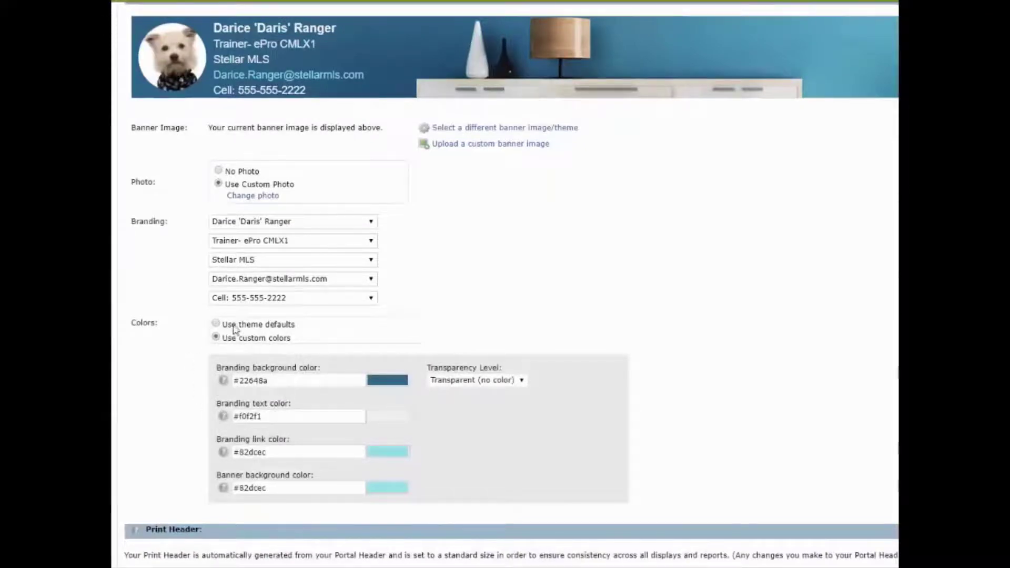
left_click(216, 325)
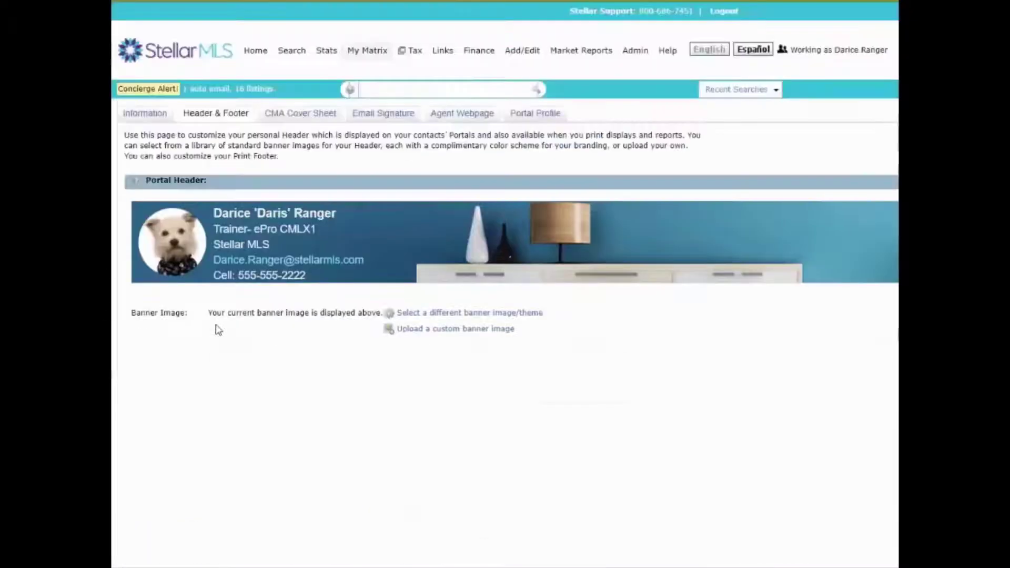
- Examine the estimated print header and turn on the print footer
scroll(636, 408, "down", 2)
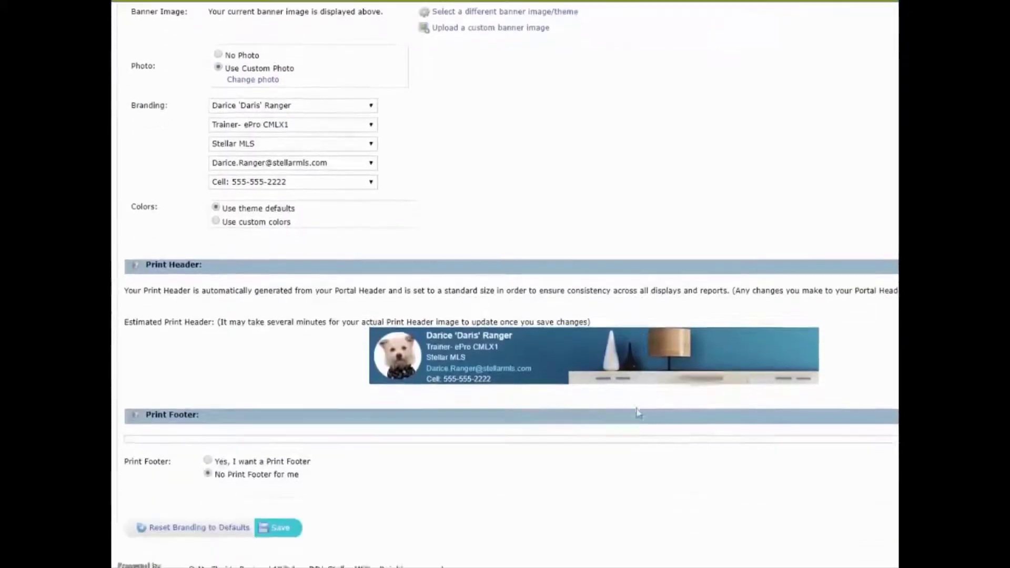
left_click(174, 255)
left_click(577, 348)
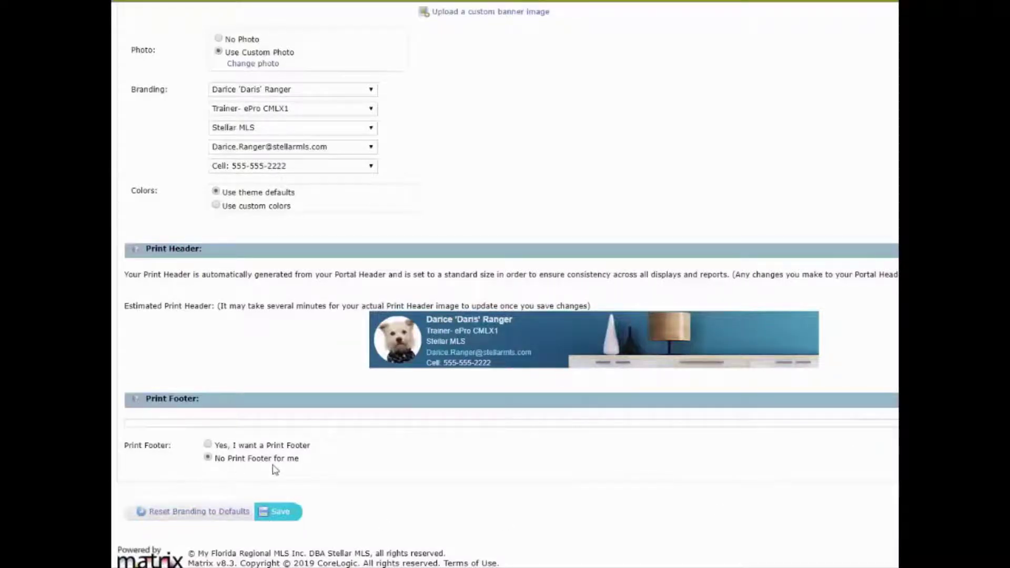
left_click(208, 447)
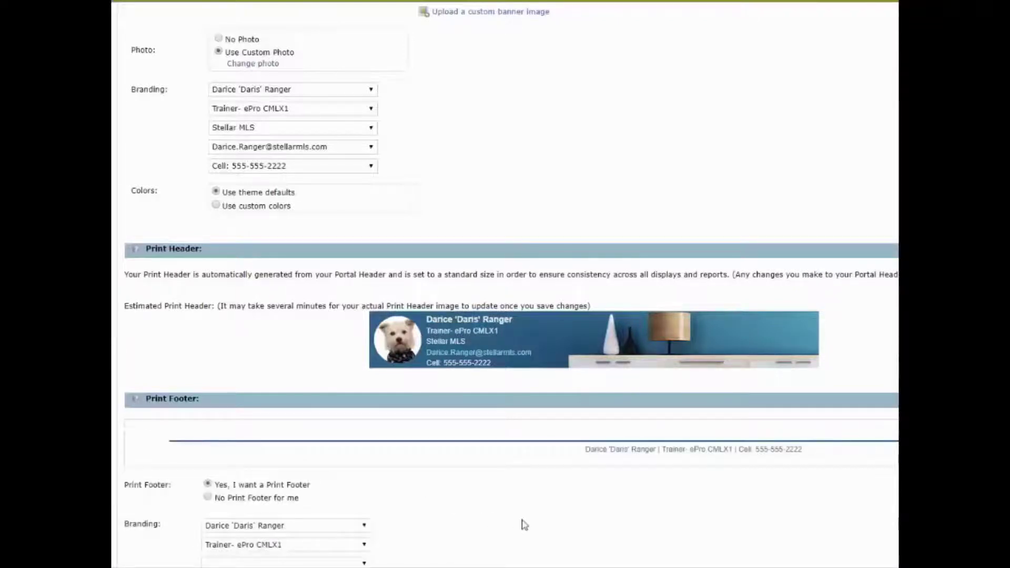
- Add the agent's e-mail as the print footer's third branding line, and set that line back to blank
scroll(525, 525, "down", 3)
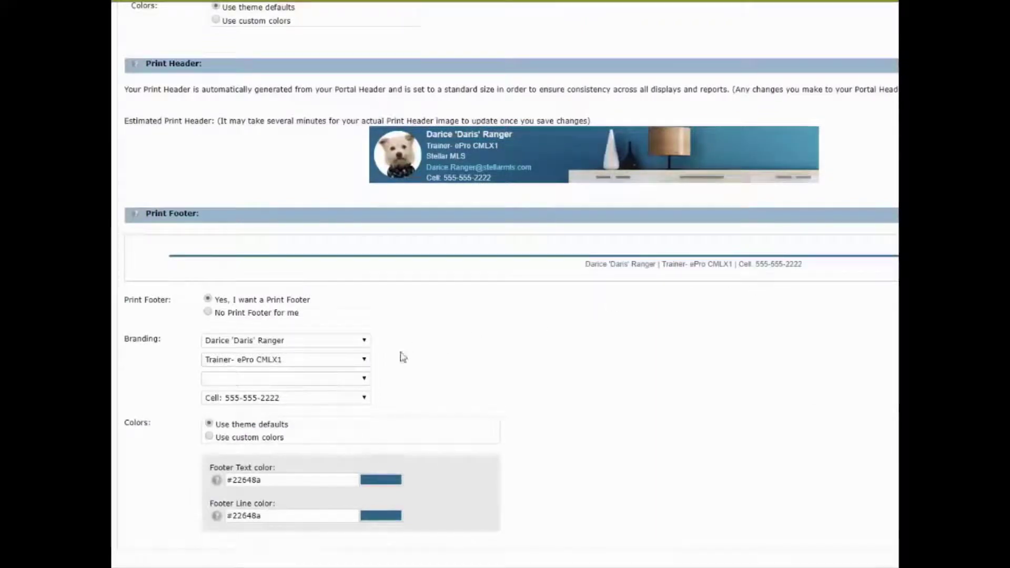
left_click(364, 379)
scroll(318, 261, "down", 1)
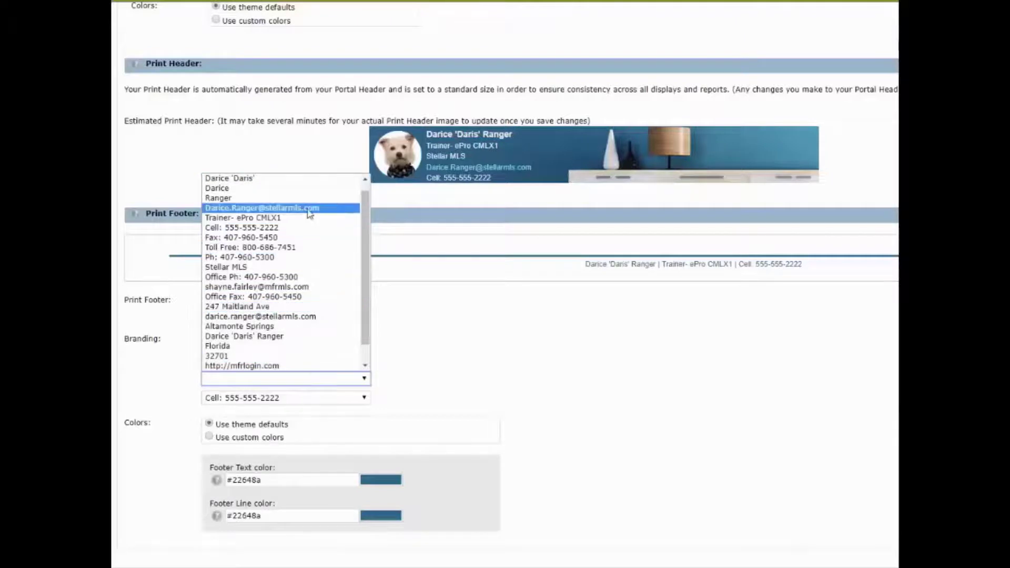
left_click(273, 208)
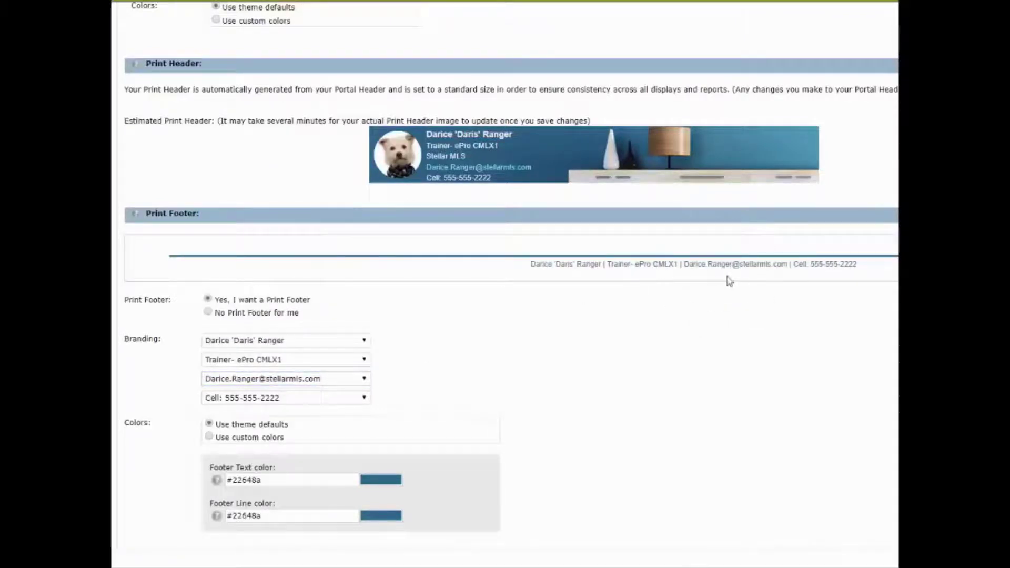
left_click(366, 379)
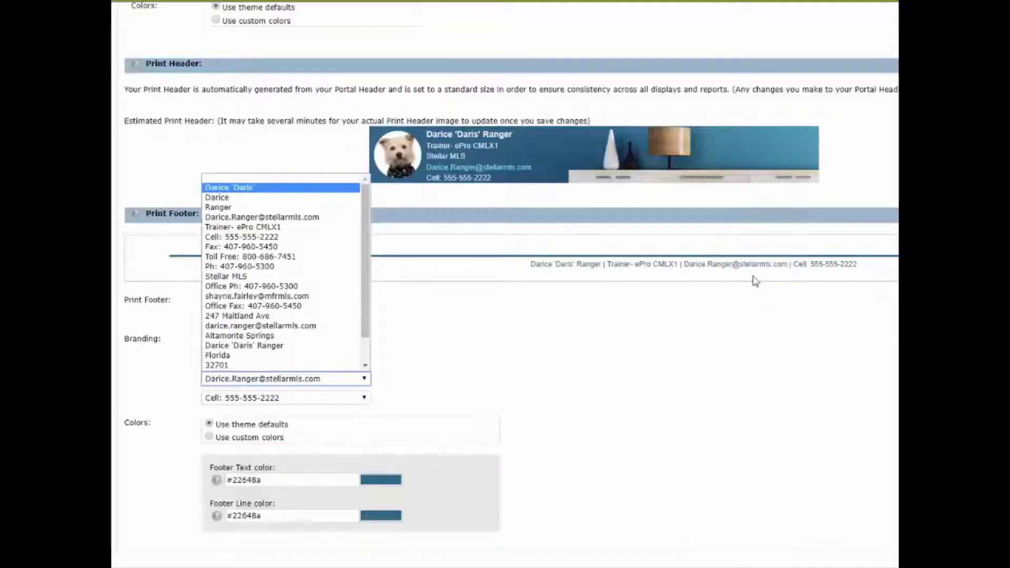
left_click(238, 180)
- Choose no print footer and save the header and footer settings
scroll(595, 377, "down", 2)
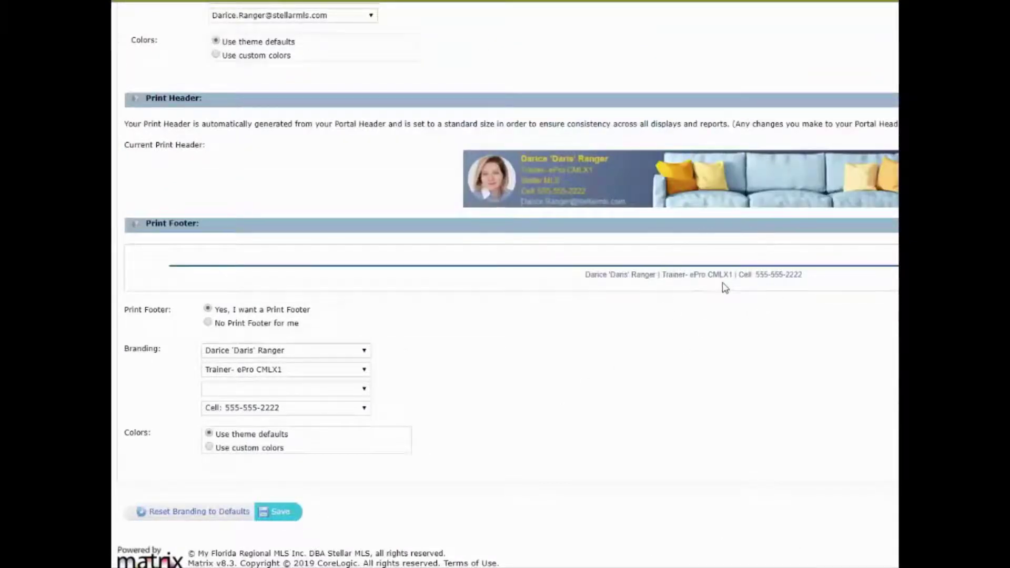
left_click(208, 323)
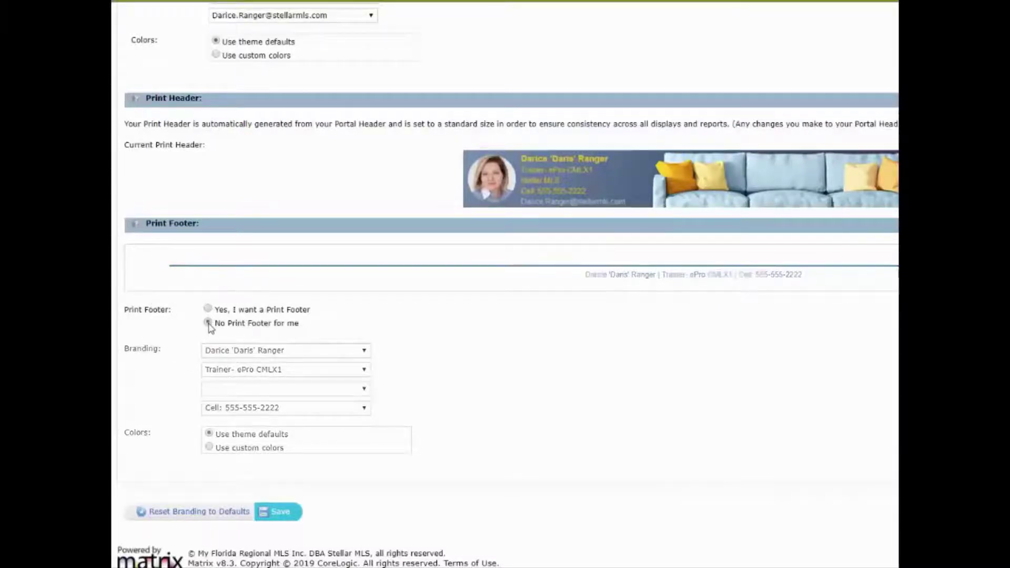
left_click(284, 515)
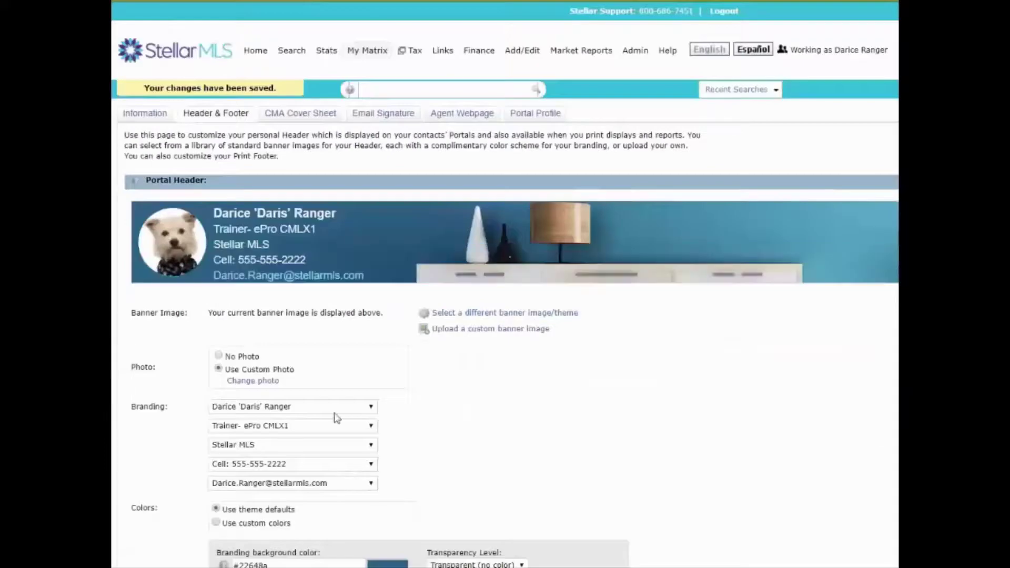
- Examine the CMA cover sheet fields, and open the email signature to examine its font, size and text color options
left_click(301, 120)
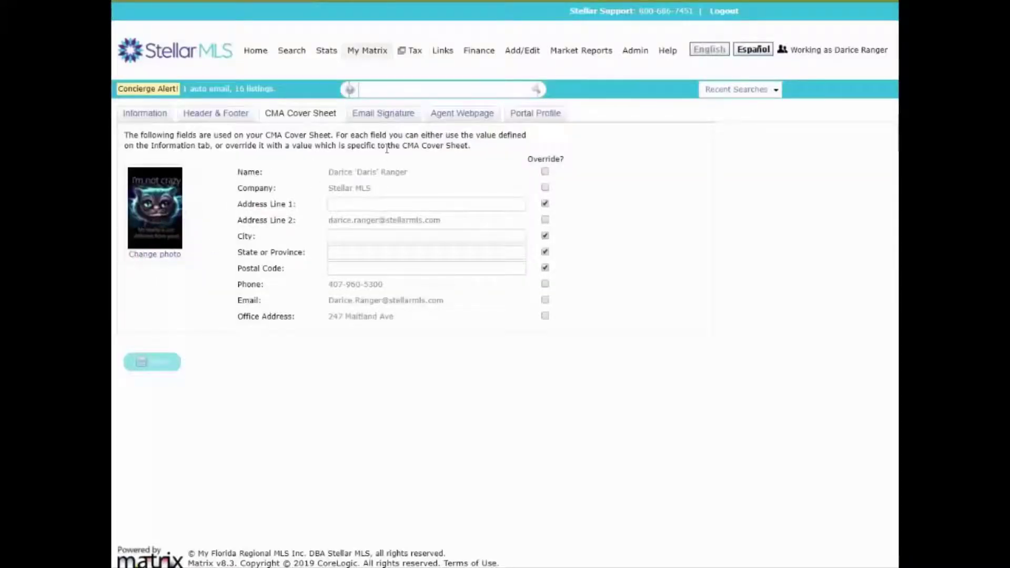
left_click(386, 116)
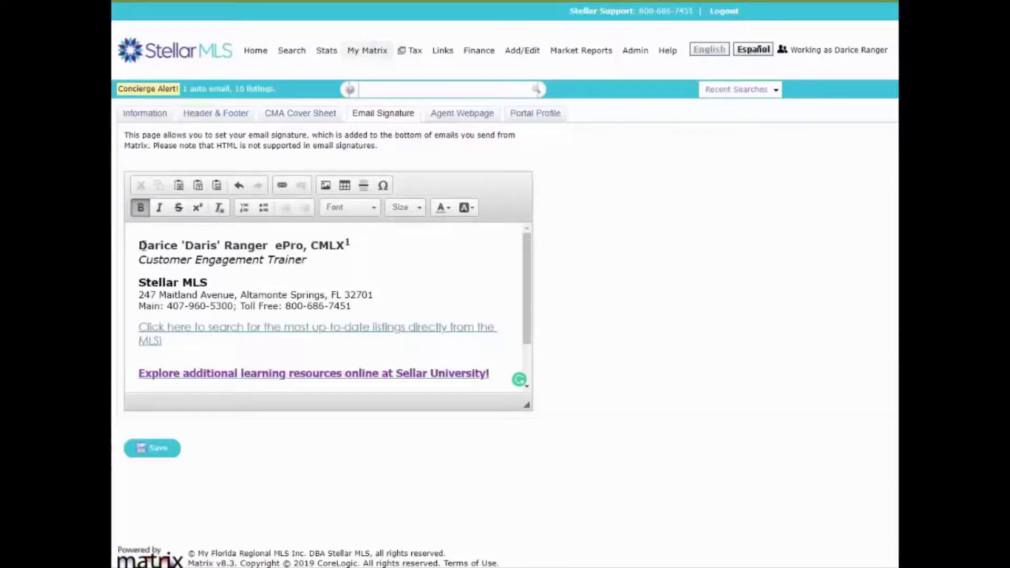
left_click(373, 210)
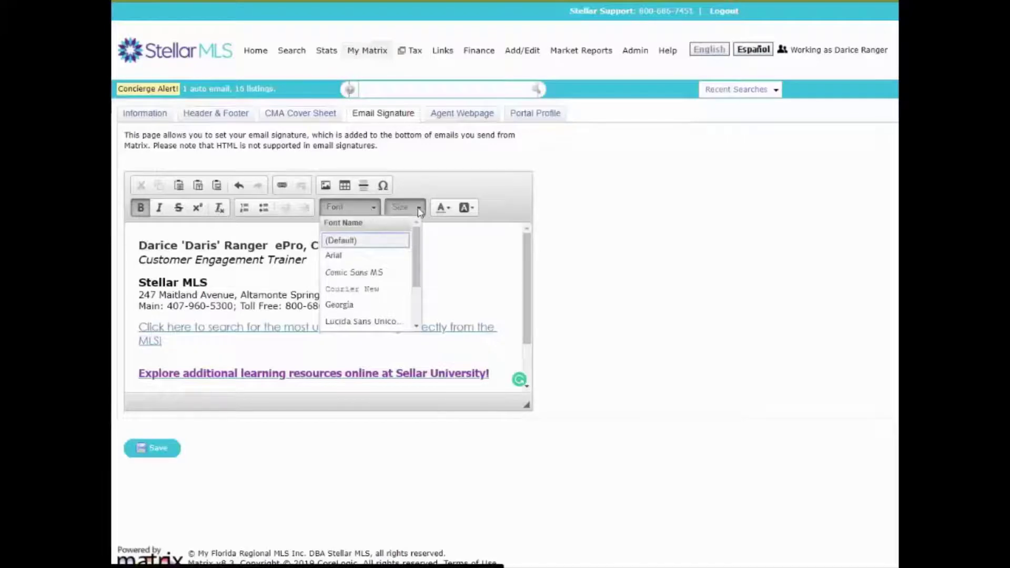
left_click(419, 210)
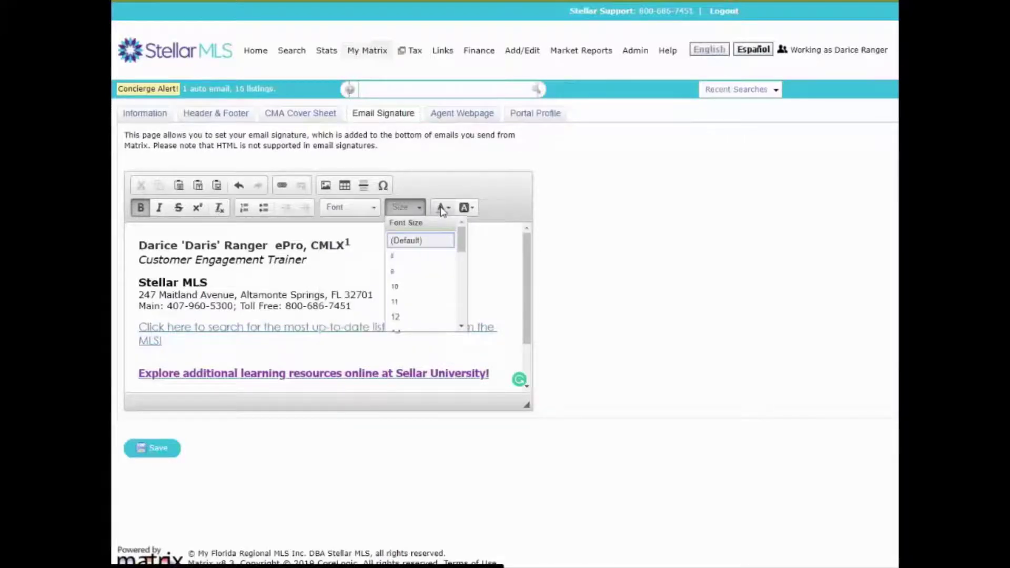
left_click(441, 208)
left_click(205, 290)
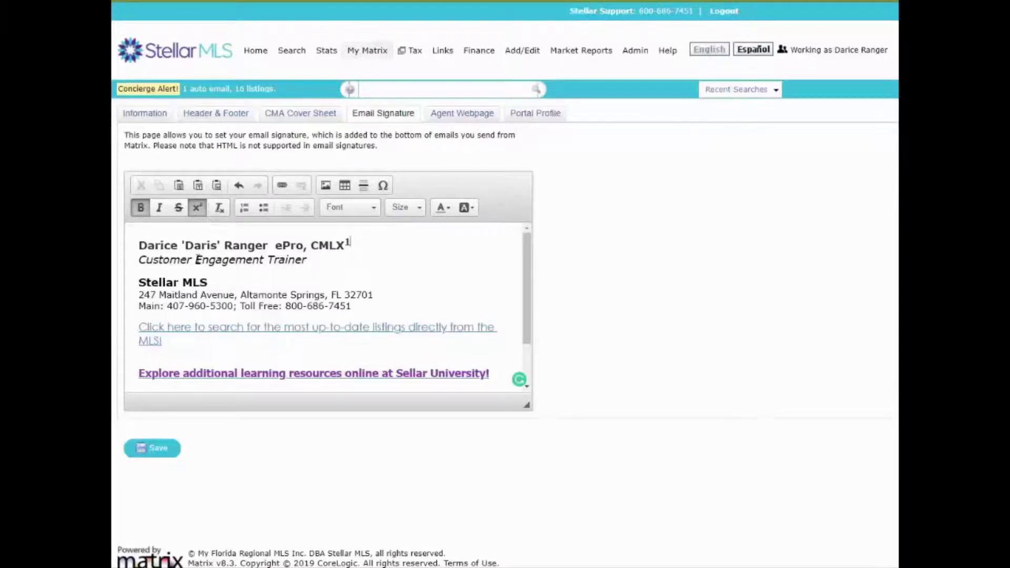
- Insert the stored portrait photo of the agent, left-aligned, before the name line of the email signature
left_click(140, 245)
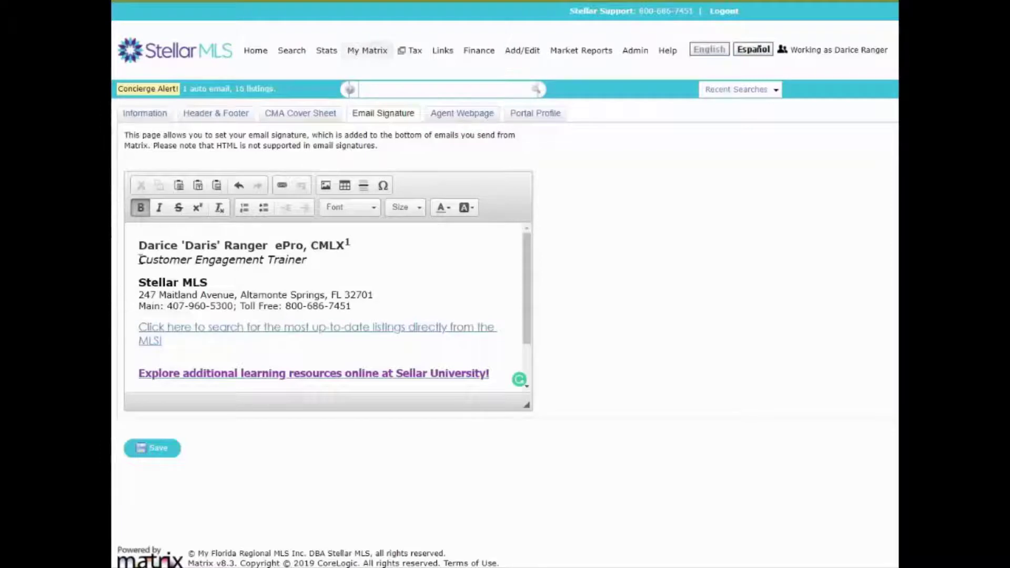
left_click(141, 248)
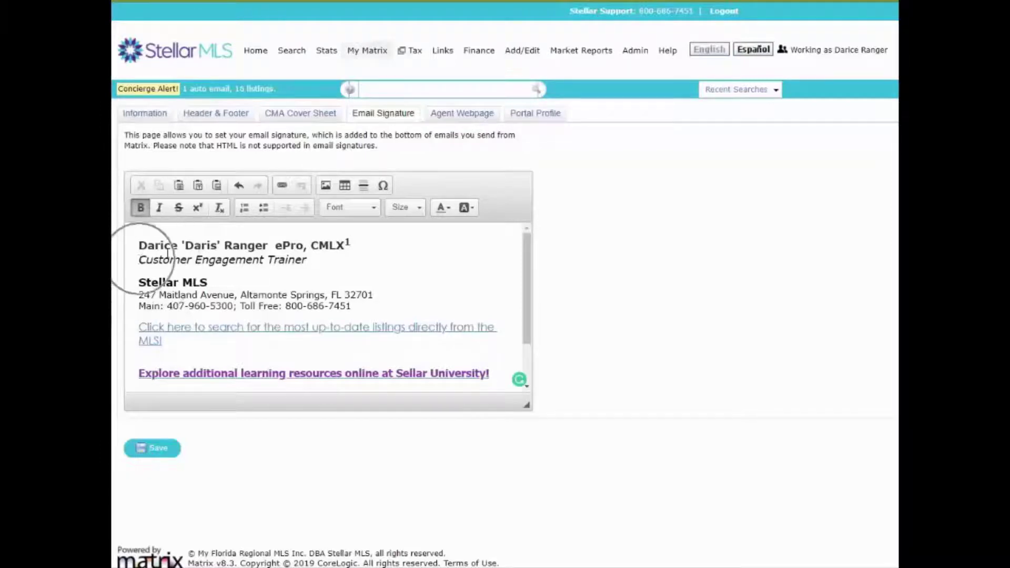
left_click(141, 249)
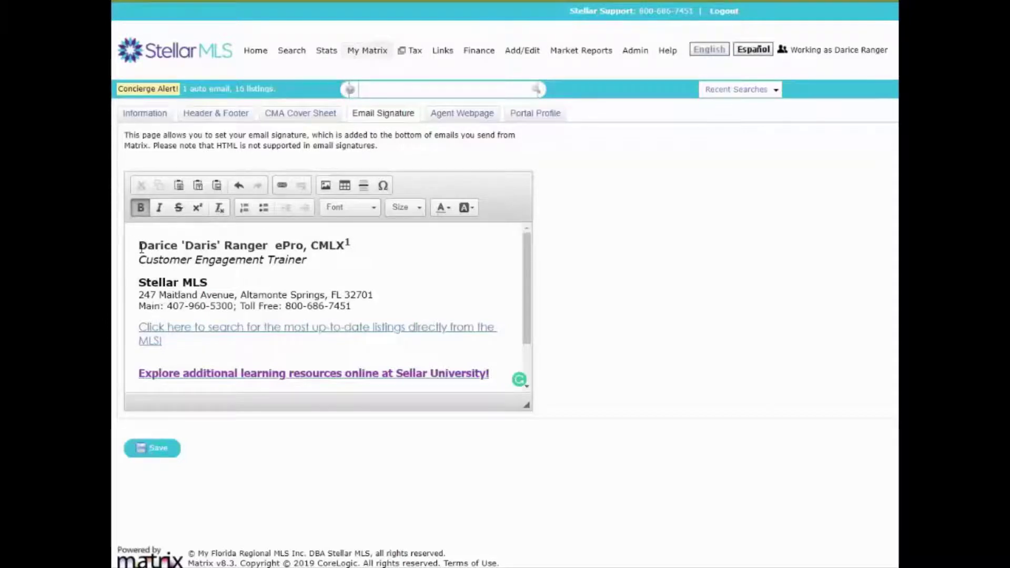
left_click(328, 192)
left_click(328, 192)
left_click(328, 192)
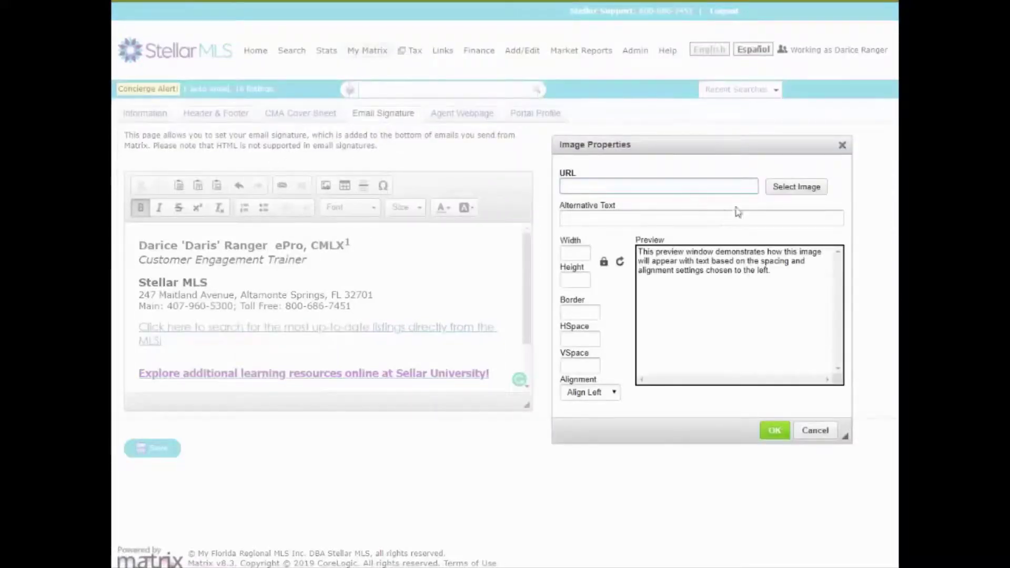
left_click(803, 192)
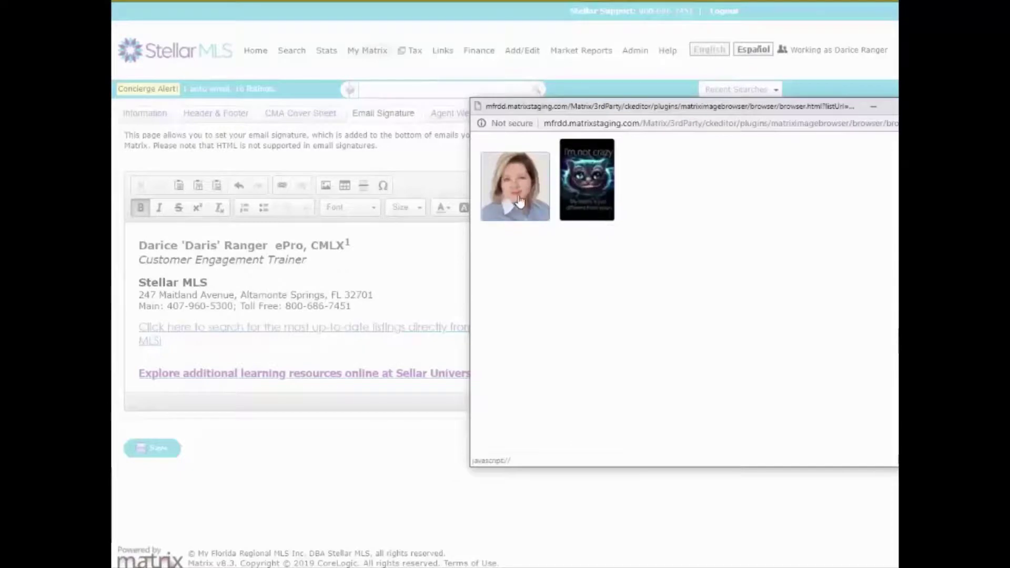
left_click(519, 201)
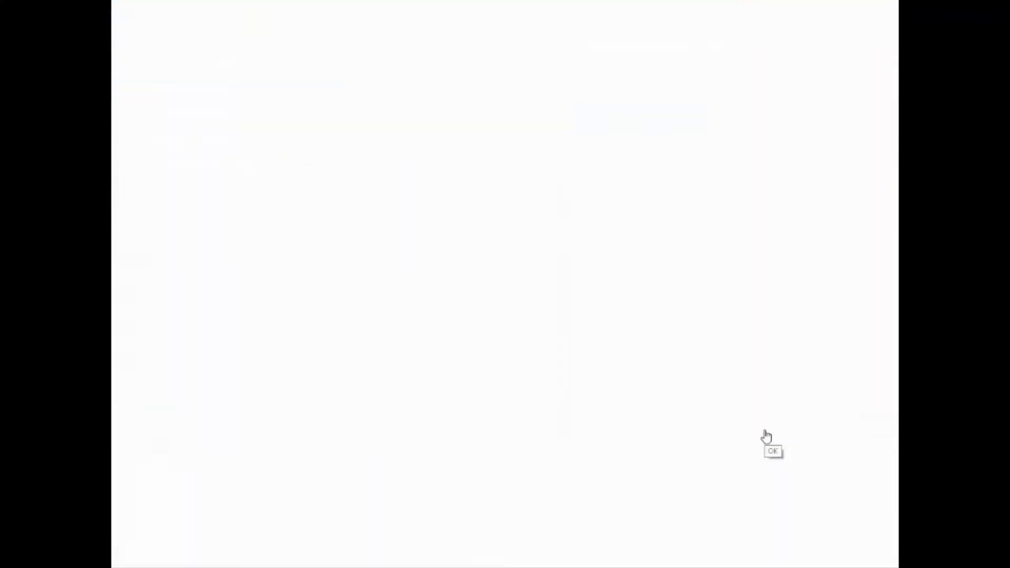
left_click(774, 431)
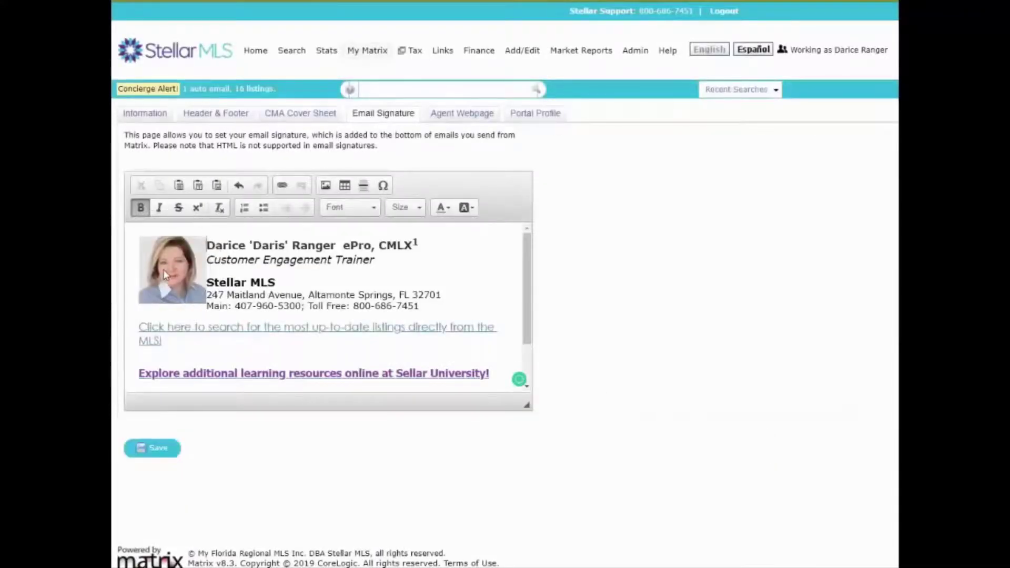
- Delete the portrait photo from the email signature
left_click(214, 247)
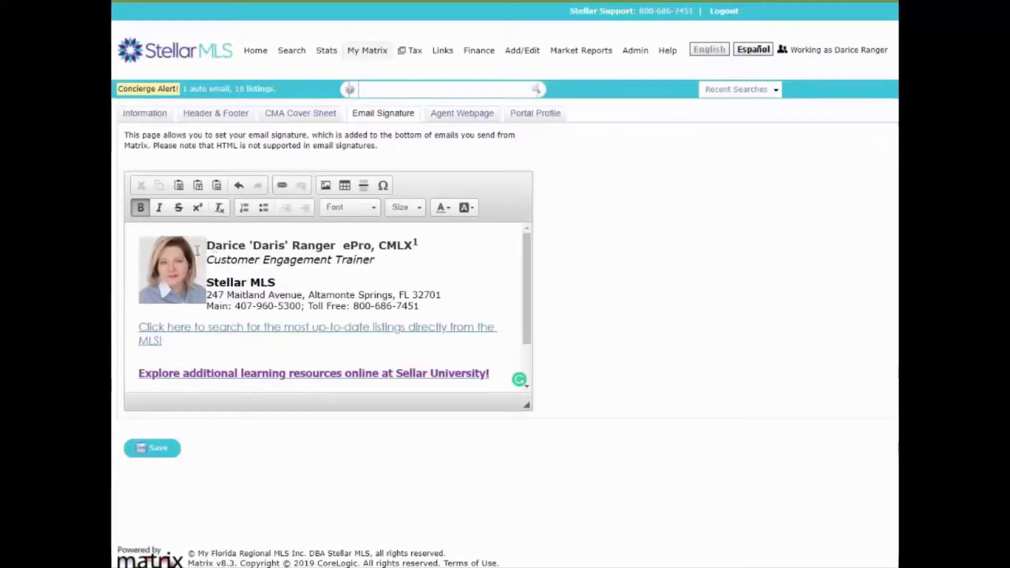
left_click(172, 258)
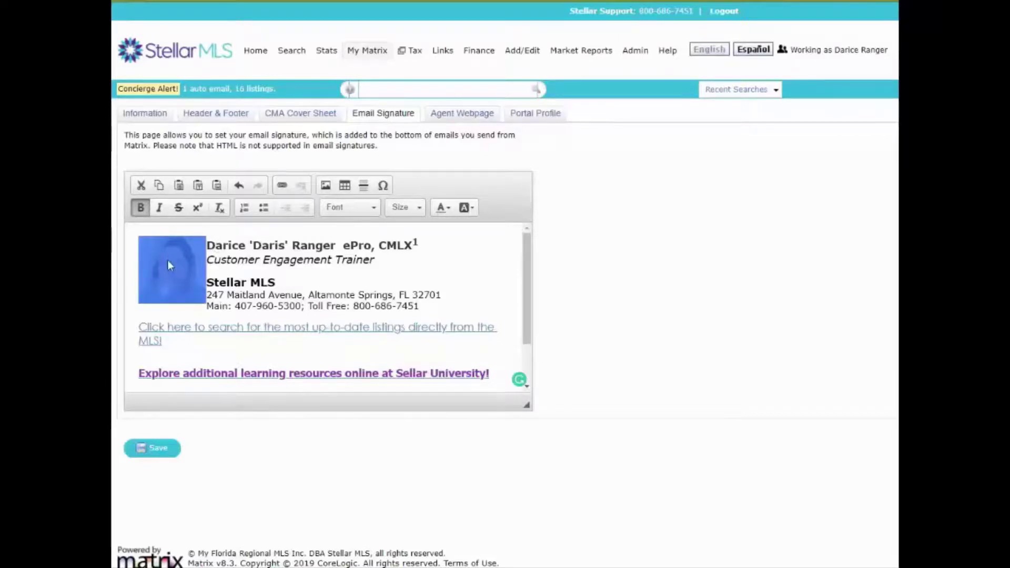
key("Delete")
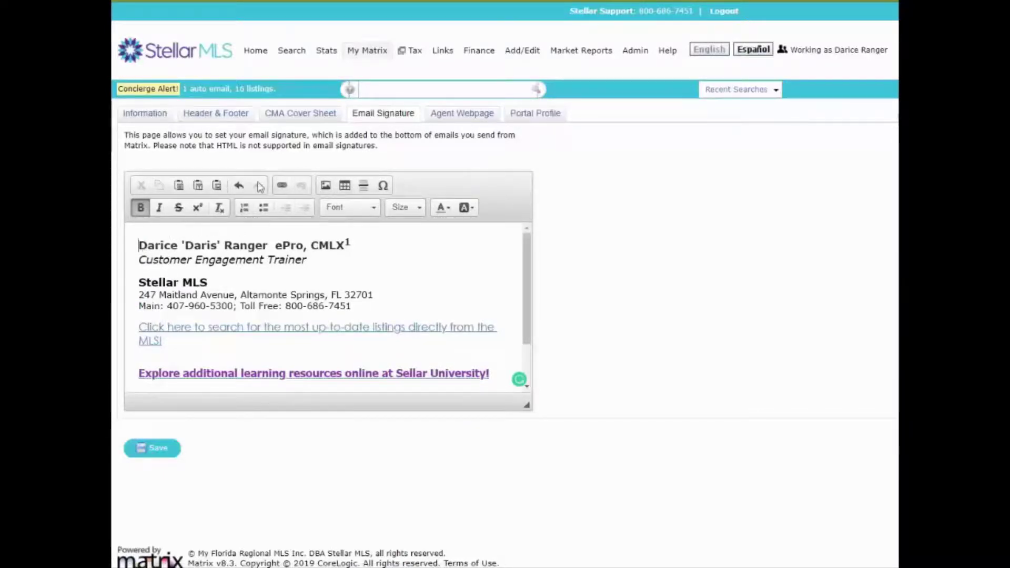
- Insert the stored portrait photo again at the start of the email signature, aligned left
left_click(326, 189)
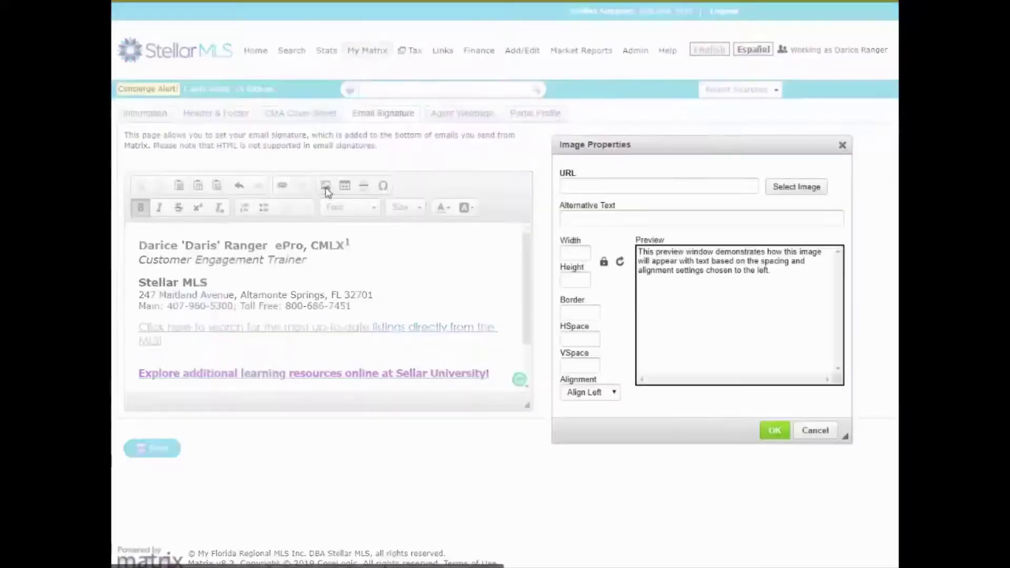
left_click(793, 193)
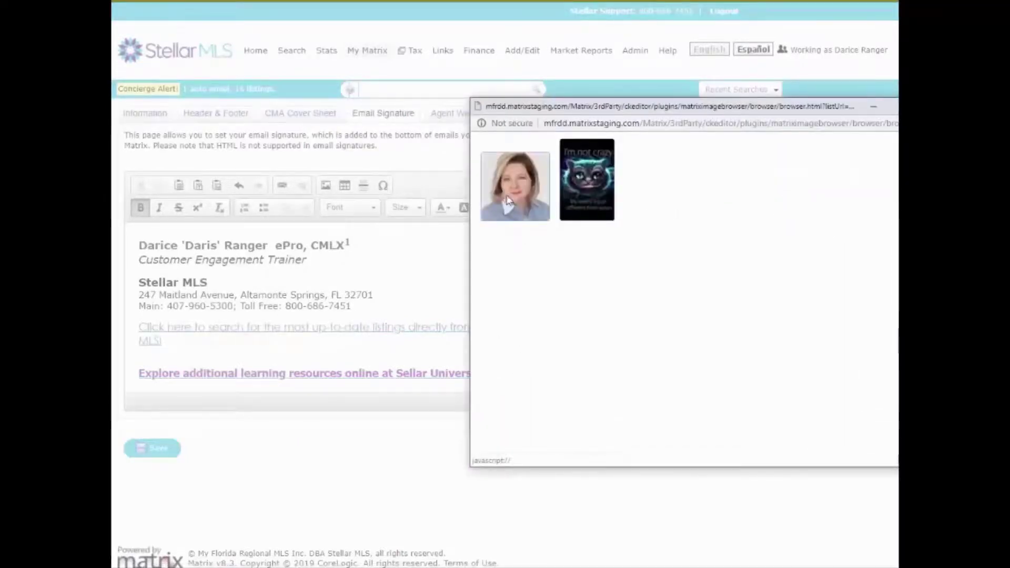
left_click(508, 199)
left_click(774, 432)
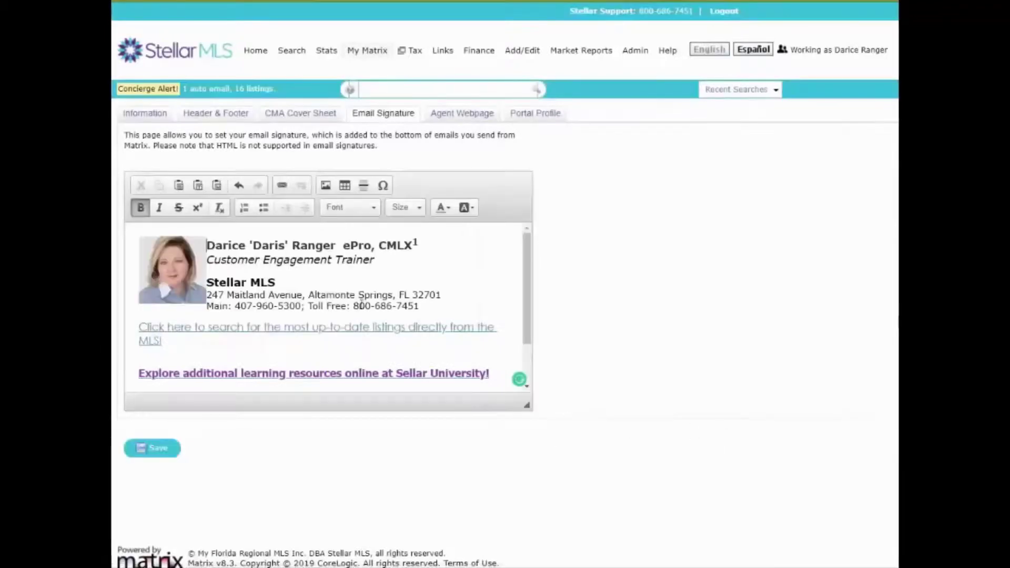
left_click(197, 283)
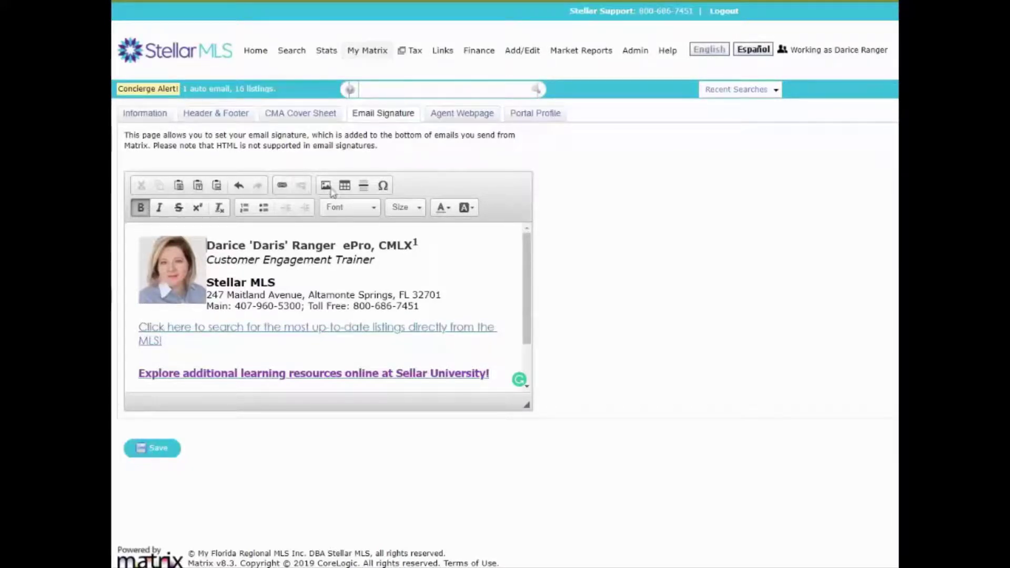
- Examine the protocol choices and URL field for a new signature link, and cancel without adding one
left_click(283, 186)
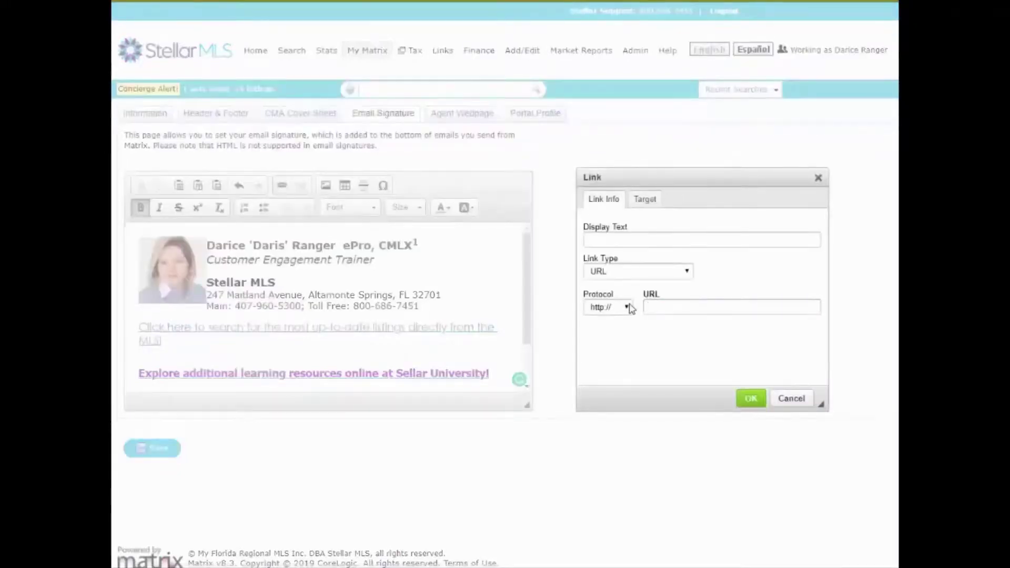
left_click(630, 308)
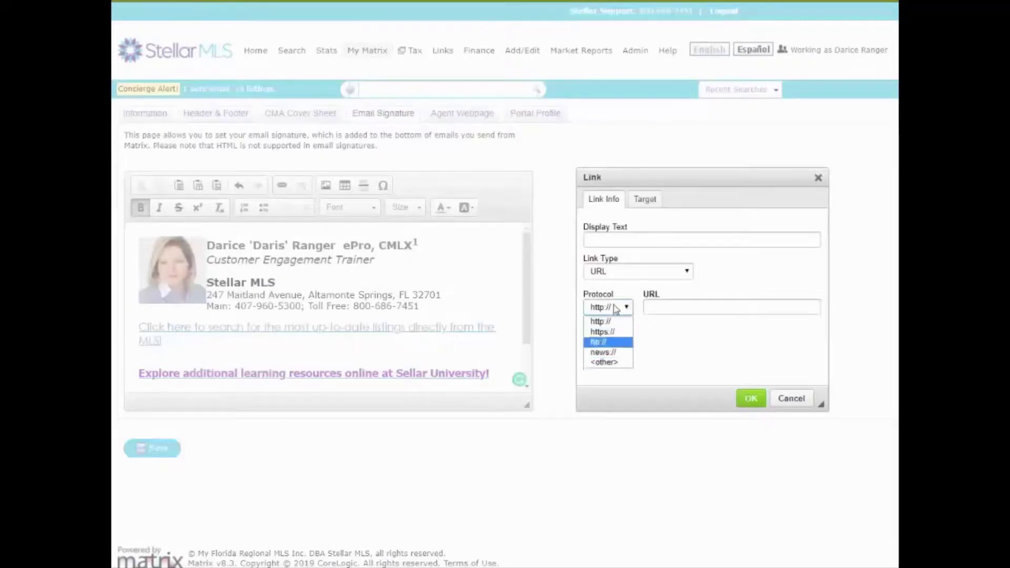
left_click(615, 310)
left_click(664, 305)
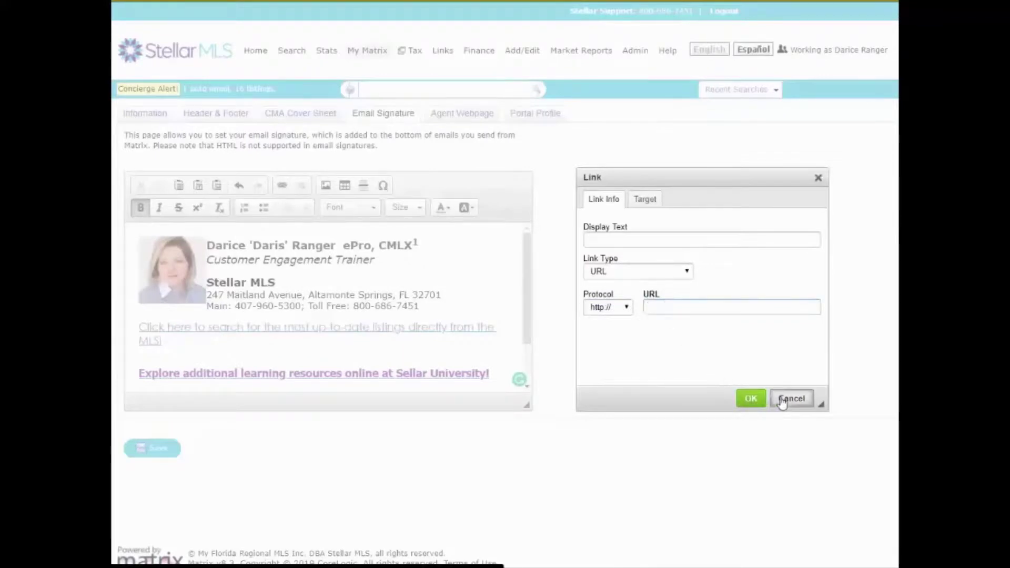
key("Escape")
- Check the link settings of the "Explore additional learning resources online" line and save the email signature
left_click_drag(139, 373, 495, 370)
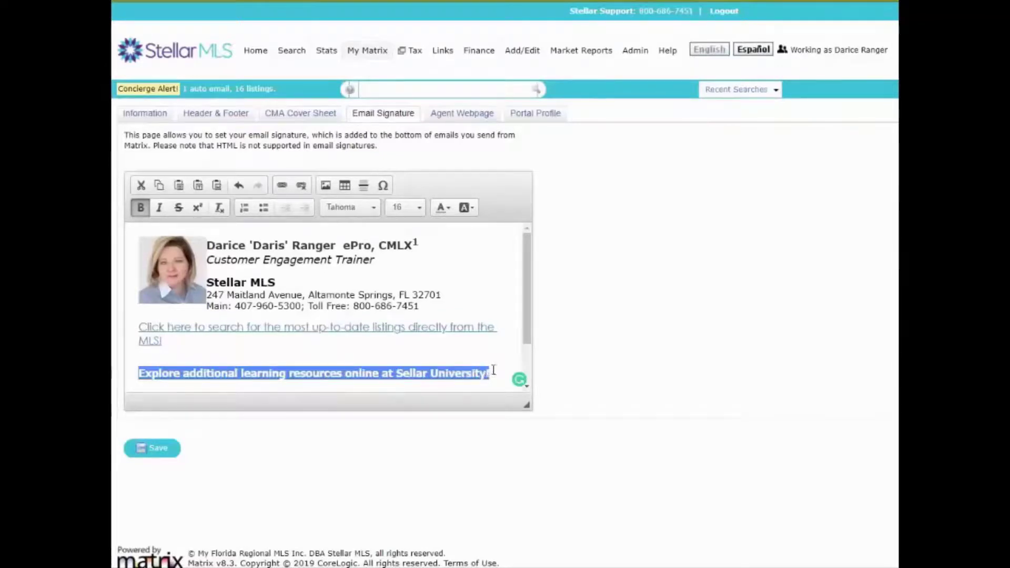
left_click(282, 188)
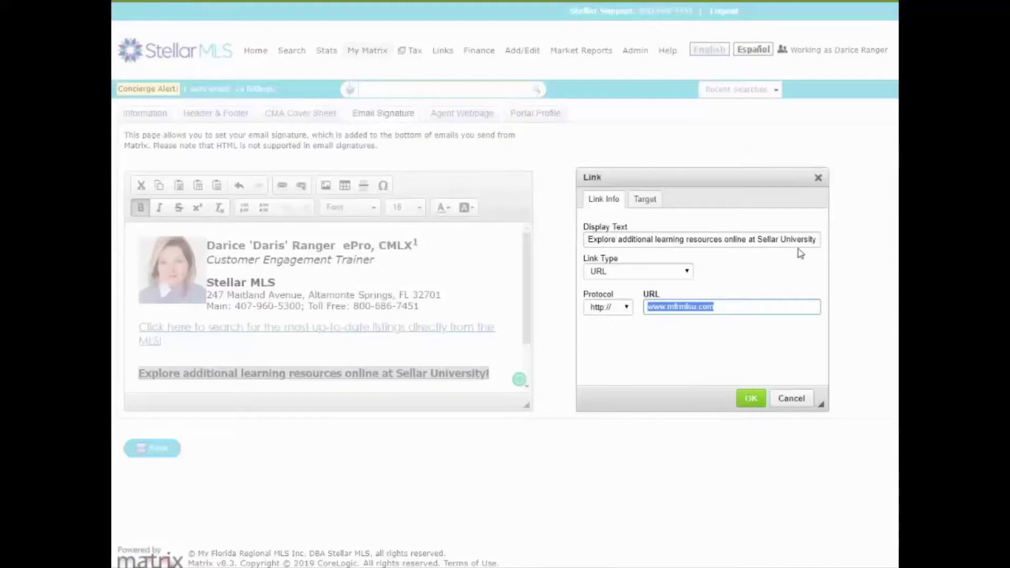
left_click(765, 406)
left_click(328, 359)
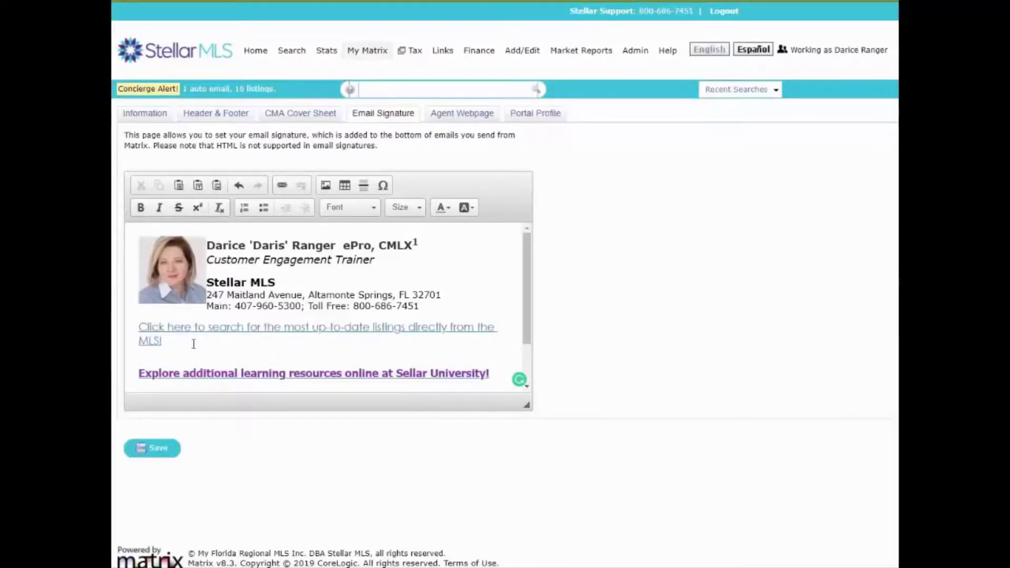
left_click(152, 451)
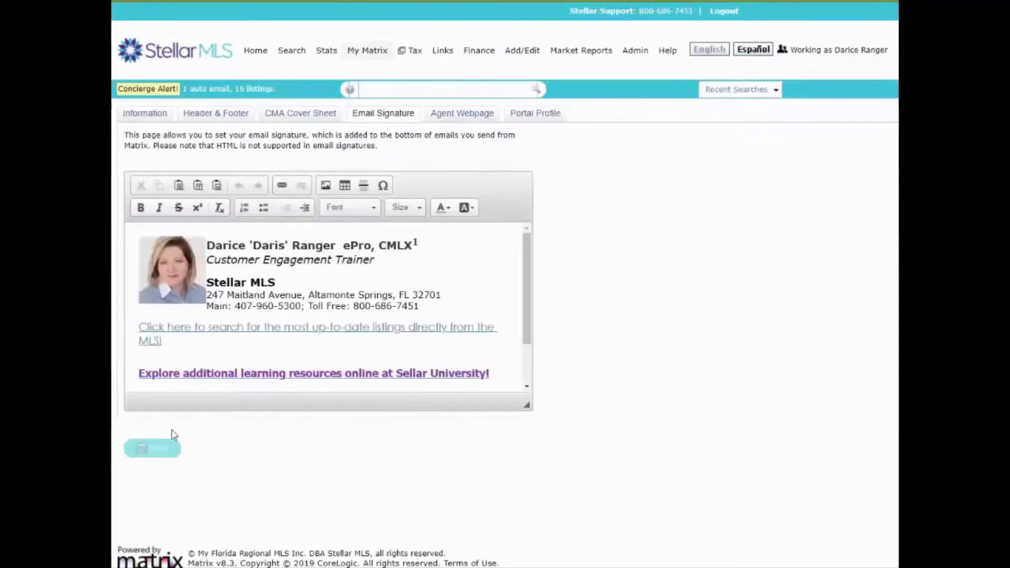
- Open the Portal Profile settings and examine the My Agent page in the client portal
left_click(456, 118)
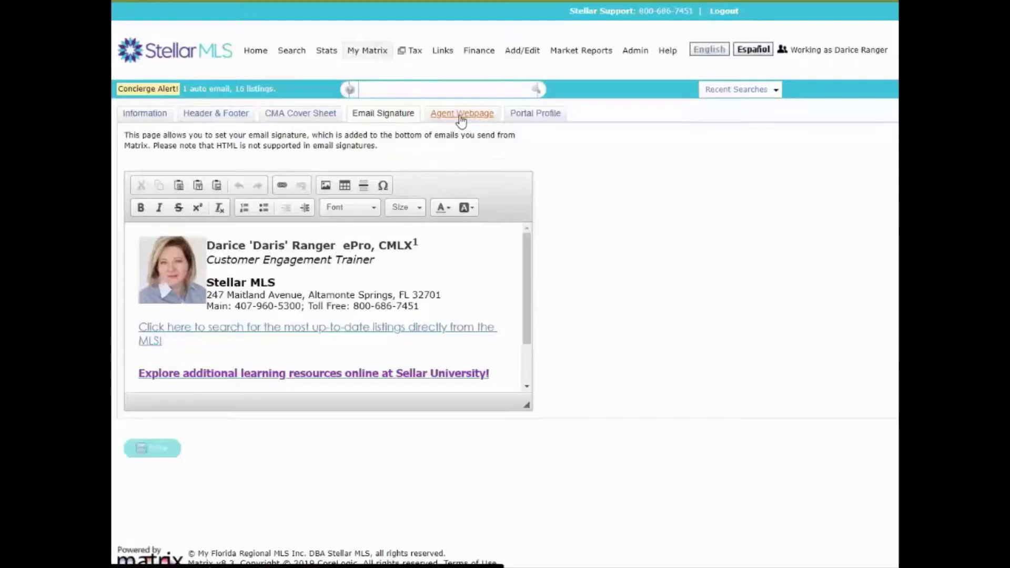
left_click(534, 119)
left_click(534, 119)
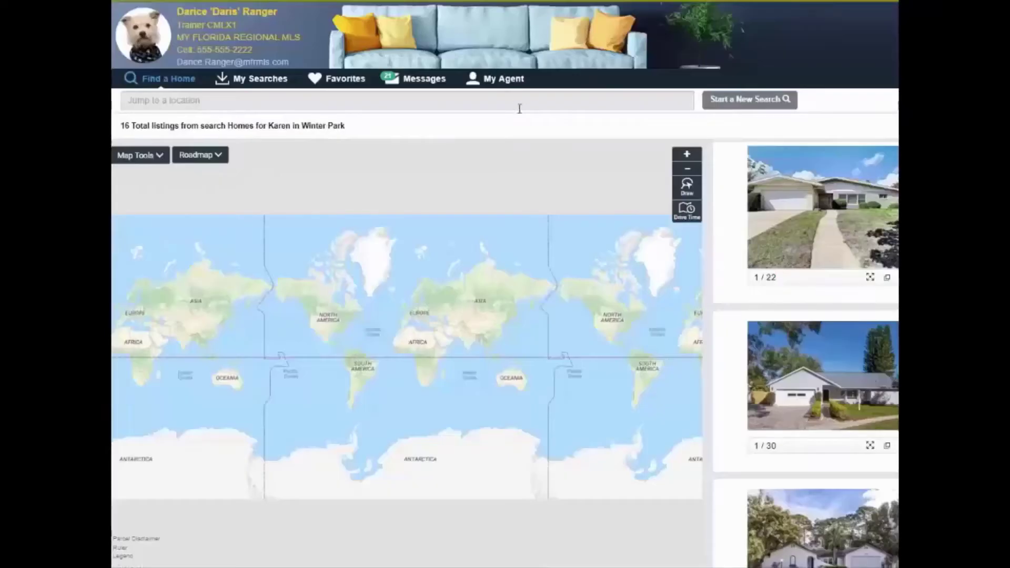
left_click(503, 83)
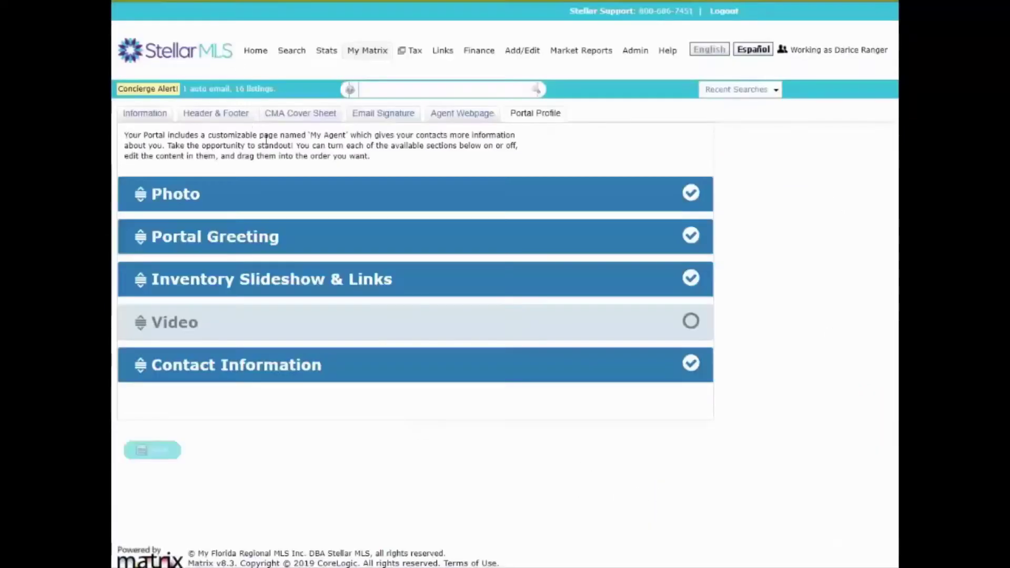
left_click(524, 130)
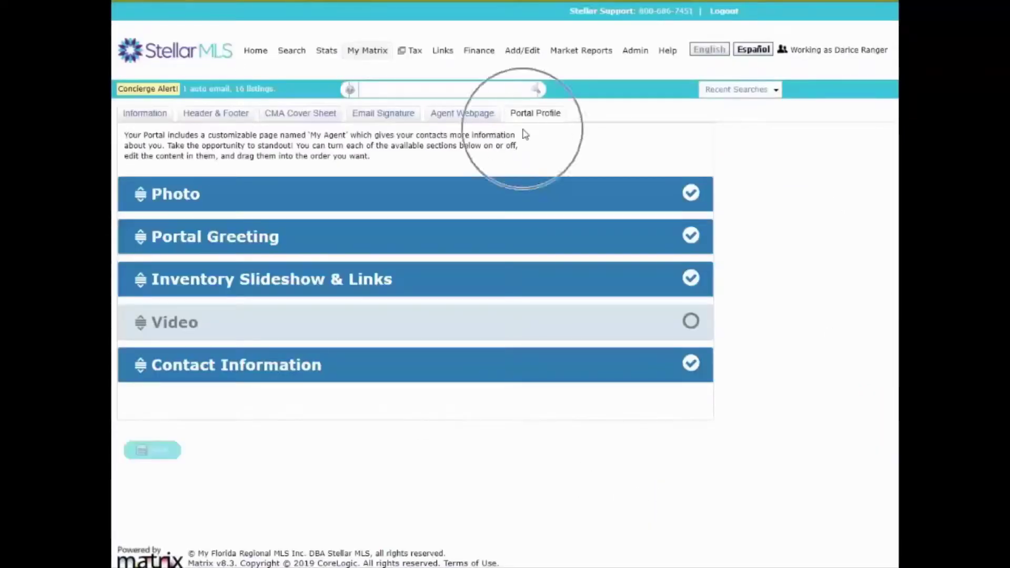
- Expand the portal profile's Photo section, and switch the Portal Greeting section off and on again
left_click(539, 206)
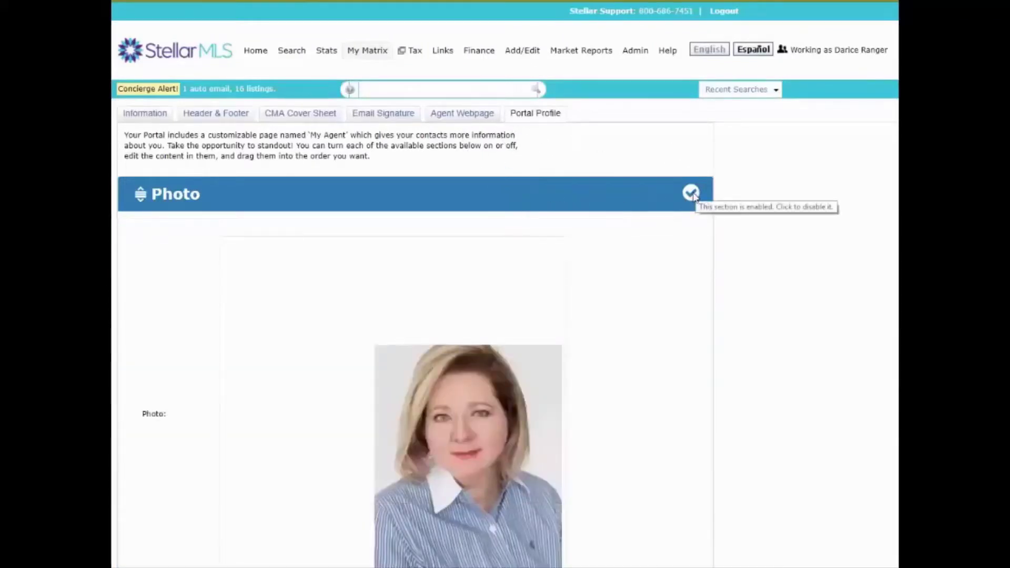
scroll(639, 271, "down", 5)
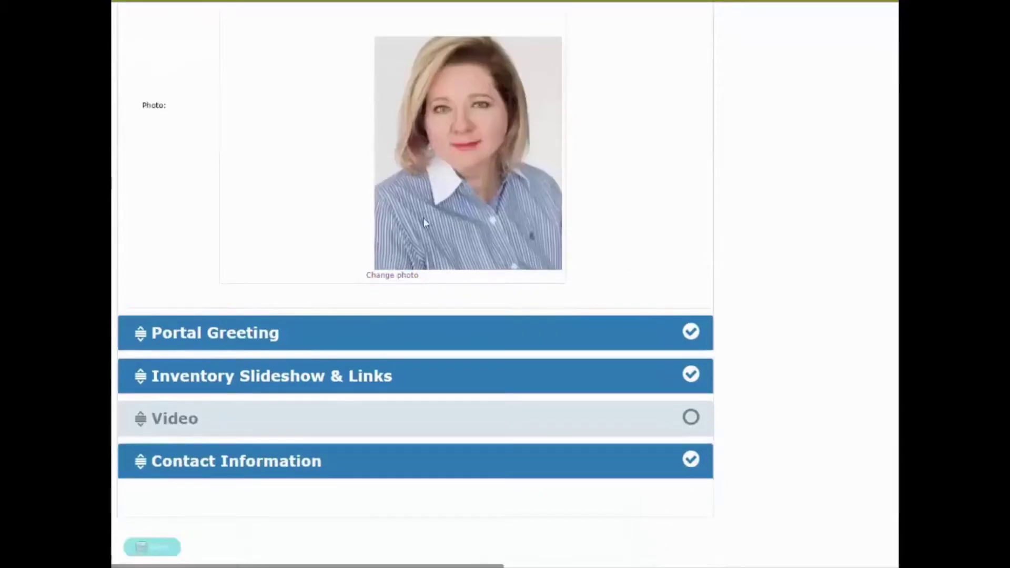
left_click(689, 334)
left_click(688, 336)
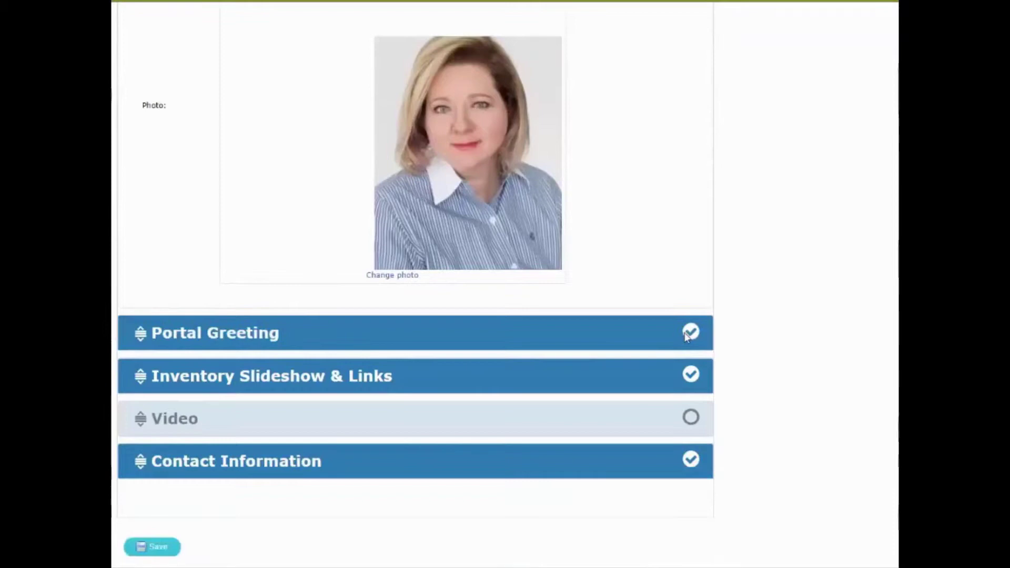
- Expand the Portal Greeting and Inventory Slideshow & Links sections to examine the greeting texts and inventory link options
left_click(644, 336)
scroll(653, 315, "down", 3)
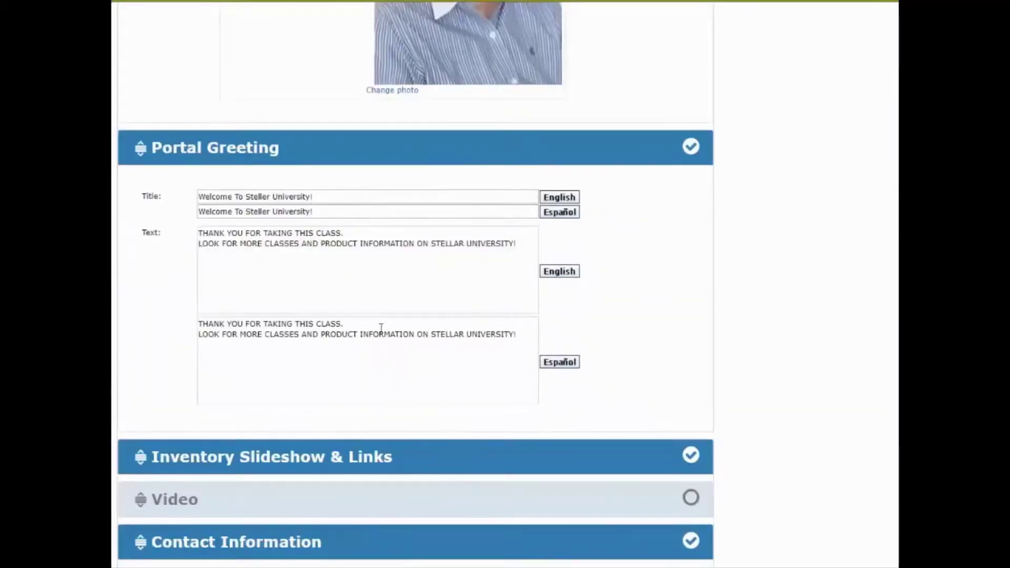
left_click(615, 474)
scroll(615, 474, "down", 3)
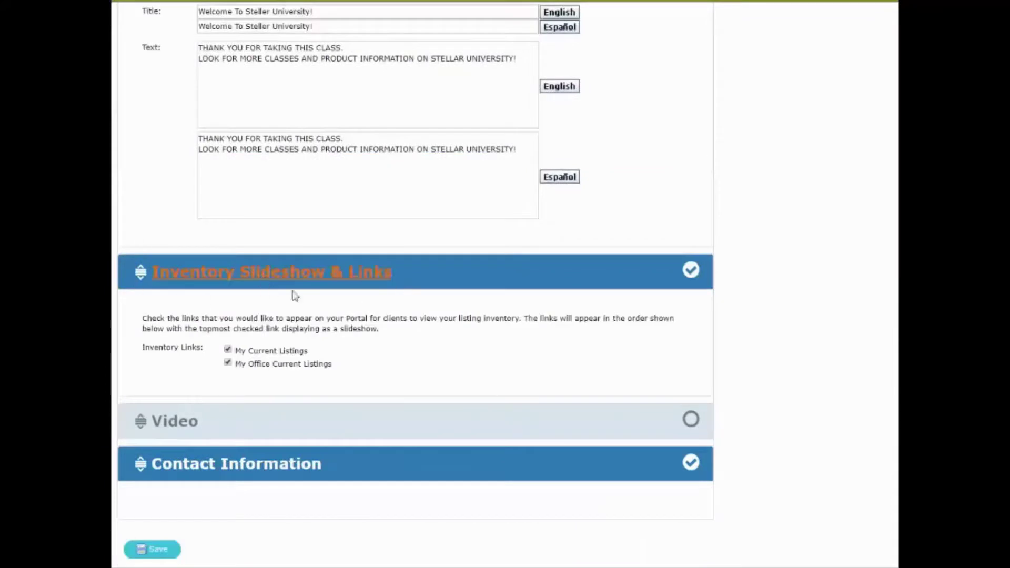
- Switch the My Office Current Listings inventory link off and on again, and expand the Video section to examine its title and YouTube URL fields
left_click(228, 365)
left_click(228, 364)
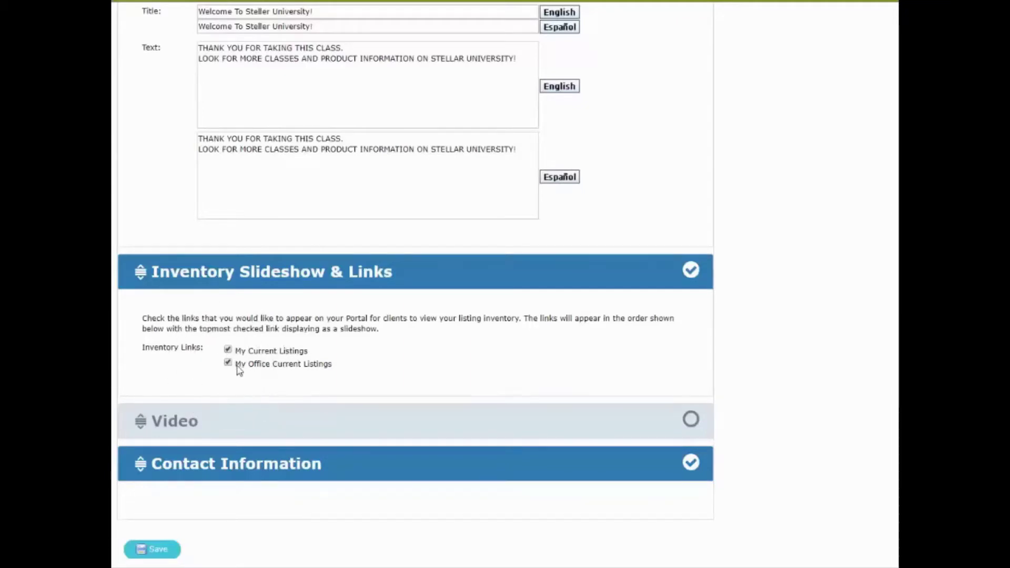
left_click(535, 428)
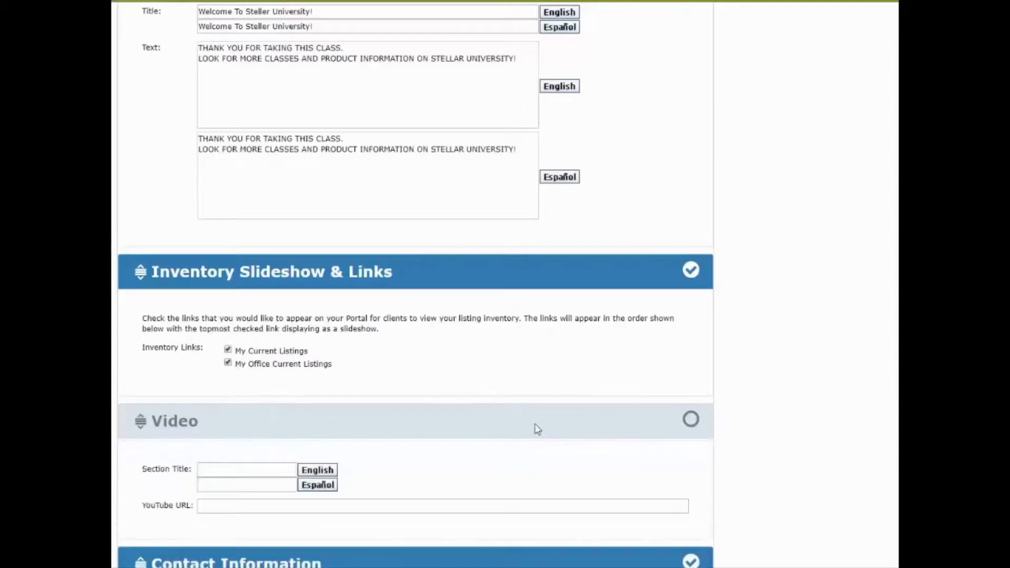
scroll(537, 429, "down", 3)
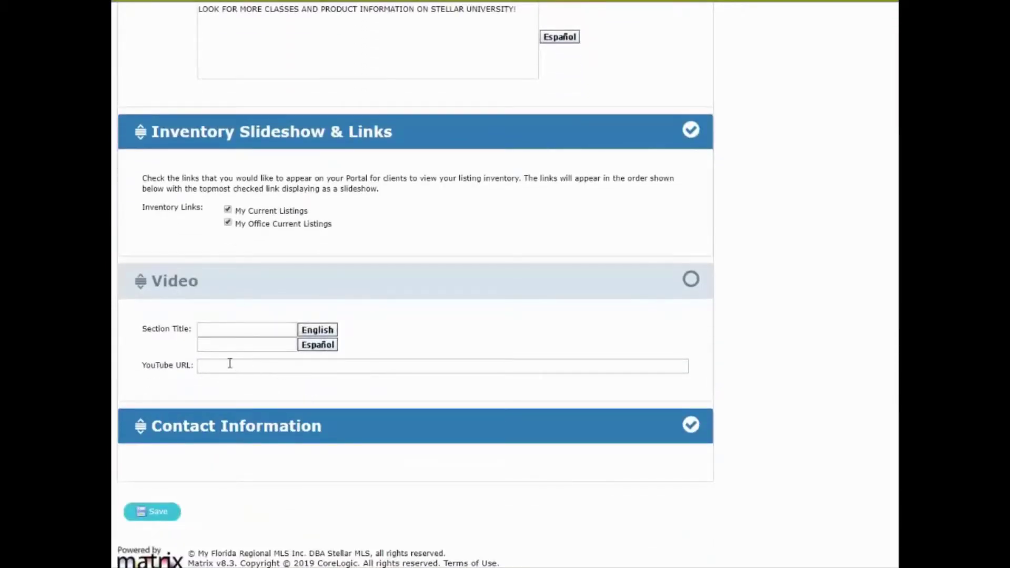
- Expand the Contact Information section and compare its lines with the contact details on the client portal's My Agent page
left_click(525, 433)
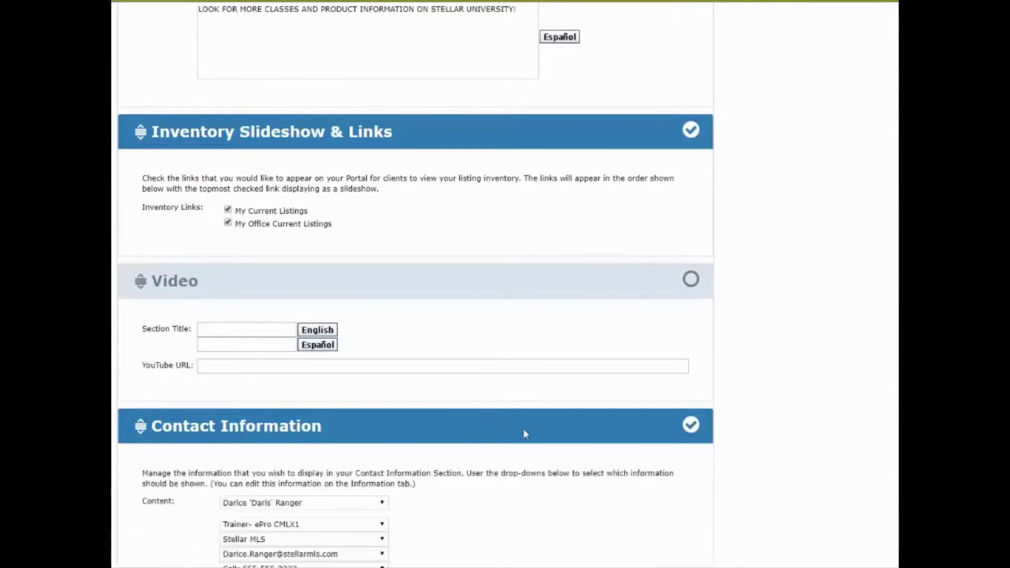
scroll(525, 434, "down", 4)
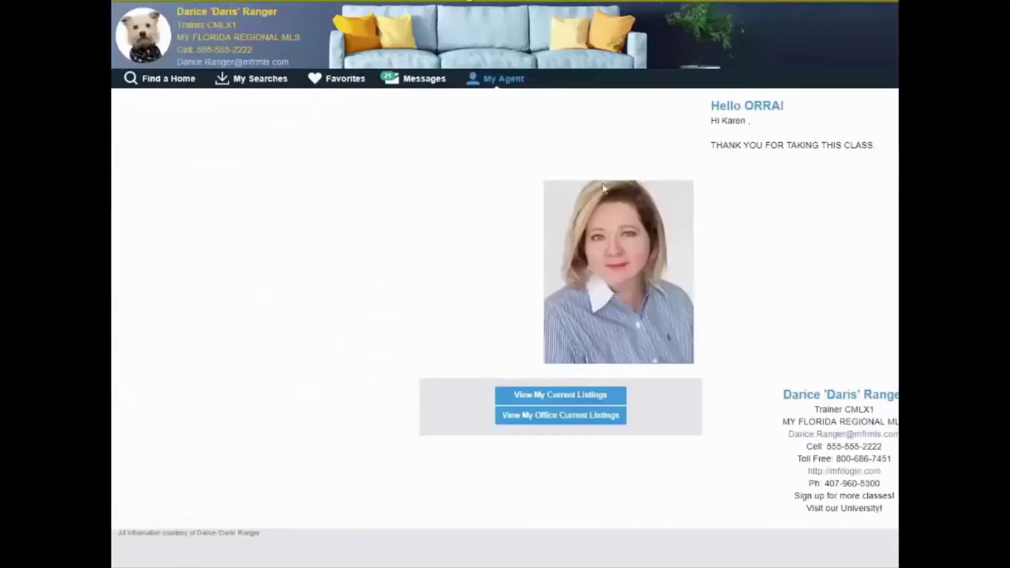
left_click(853, 420)
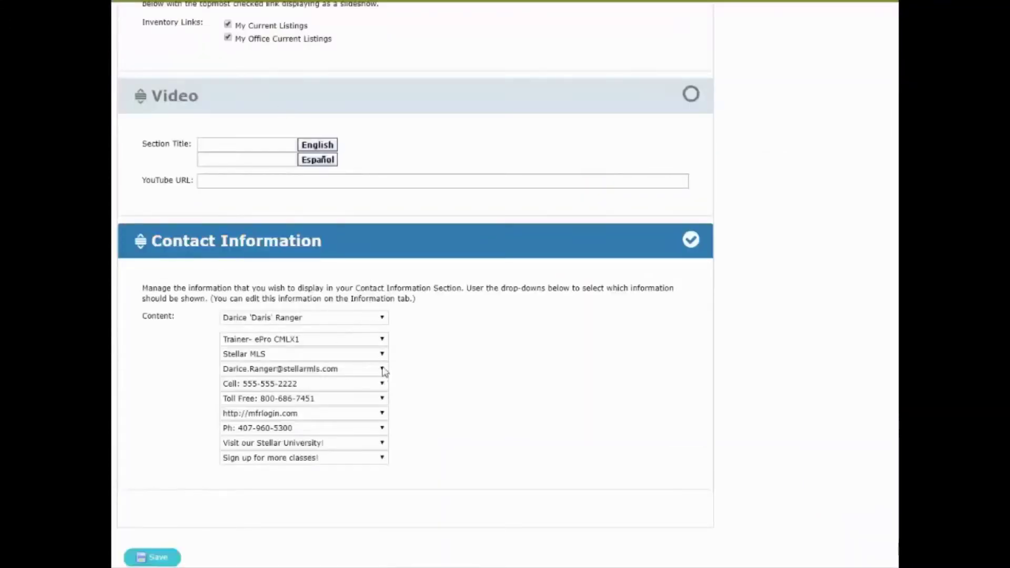
- Choose "Sign up for more classes!" as the last contact information line and save the portal profile
left_click(383, 458)
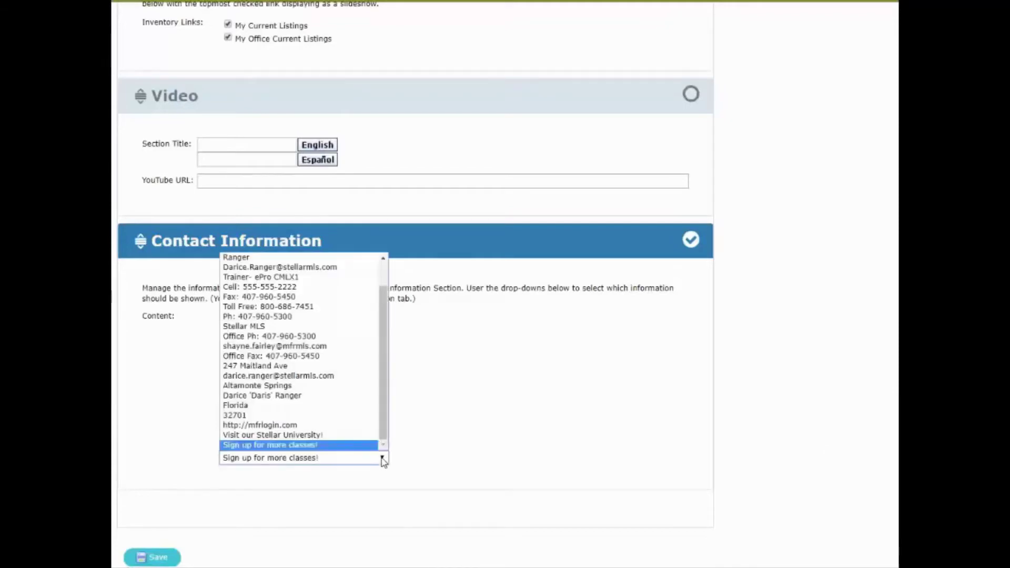
left_click(340, 447)
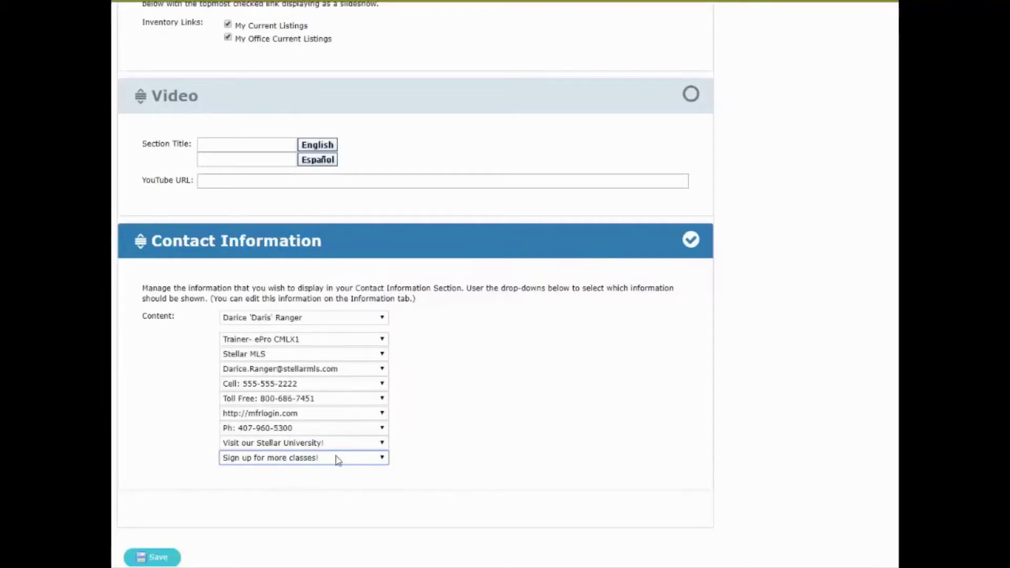
left_click(157, 560)
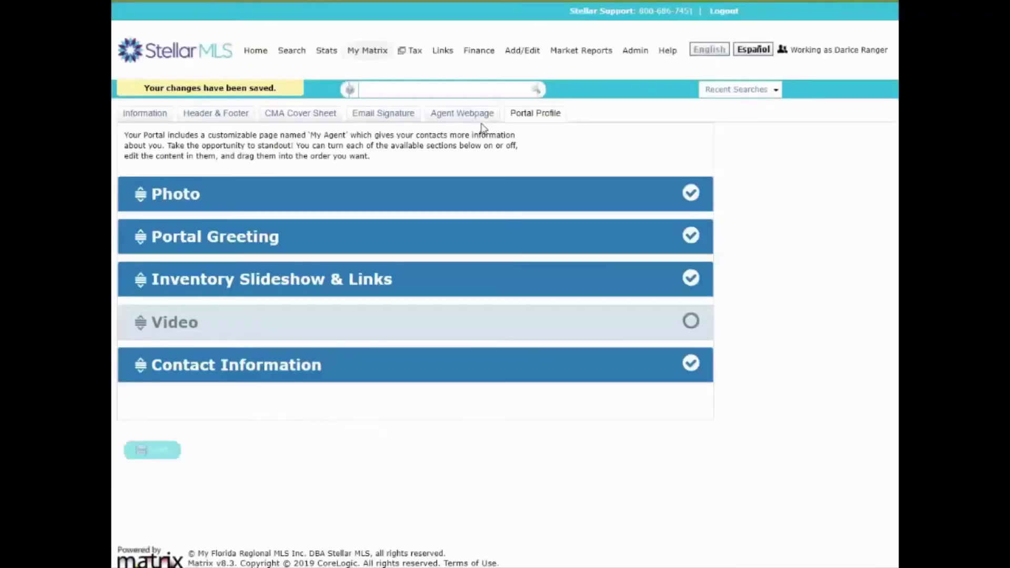
- Bring up the list of My Matrix pages
mouse_move(399, 67)
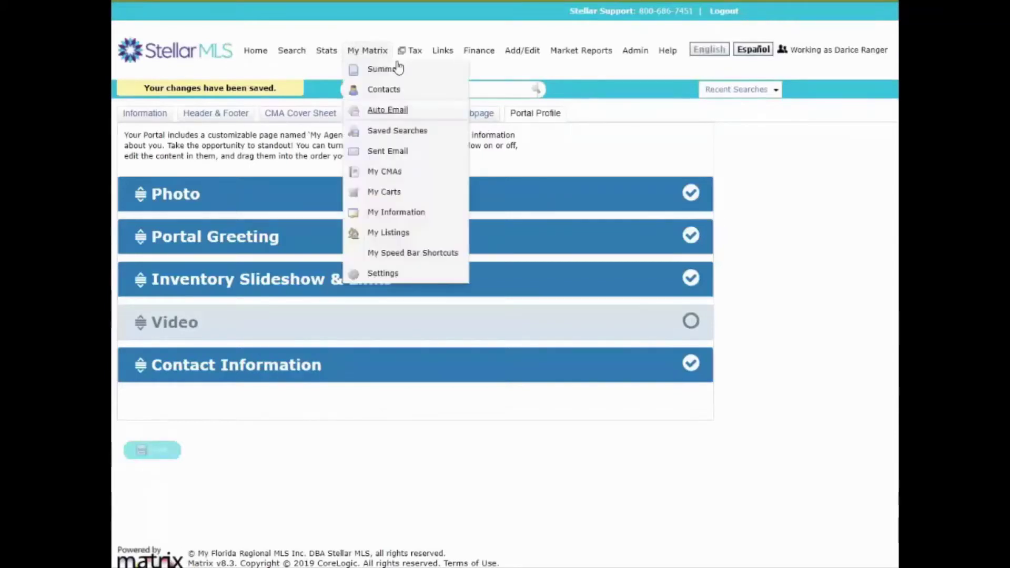